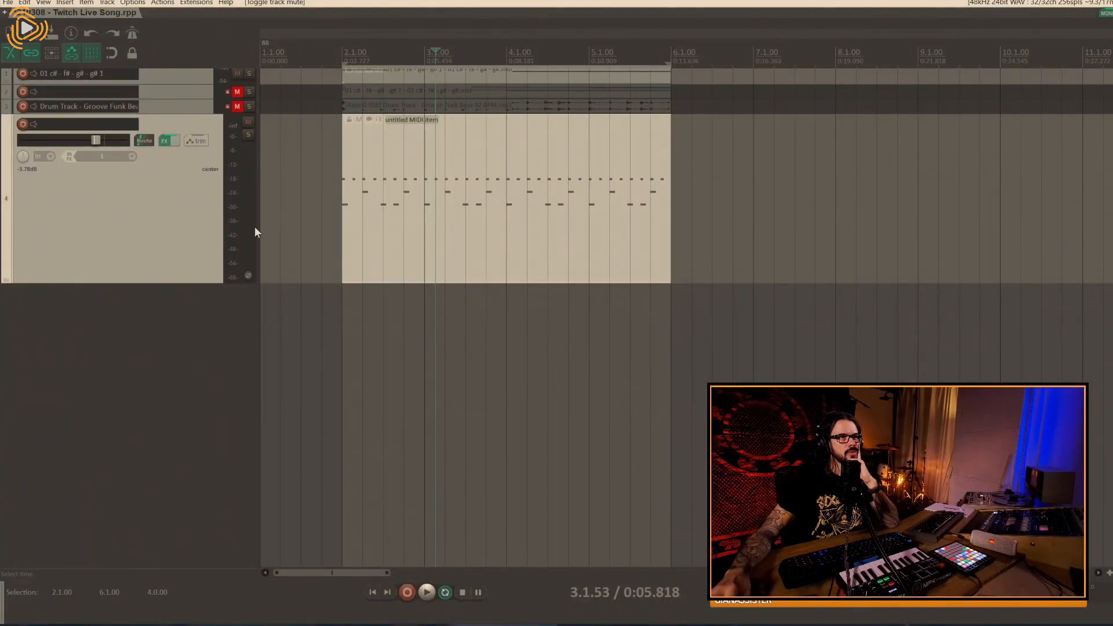
Open track 4's effects window and view the Sitala drum sampler page in the web browser before returning to the project.
{"action": "left_click", "coordinate": [532, 235]}
{"action": "left_click", "coordinate": [166, 141]}
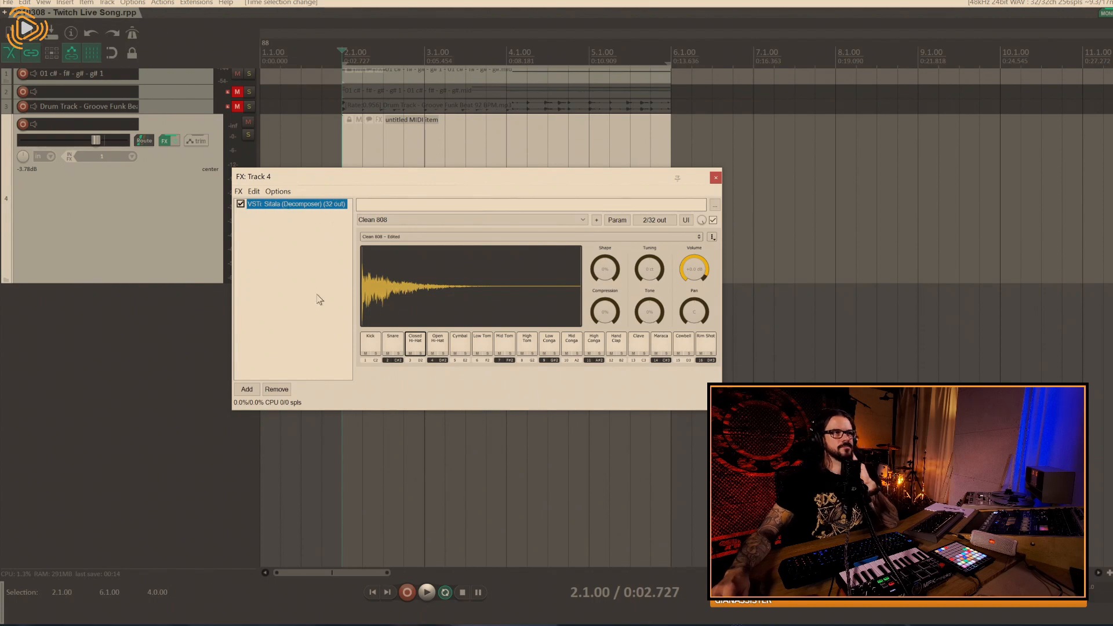
{"action": "key", "text": "alt+Tab"}
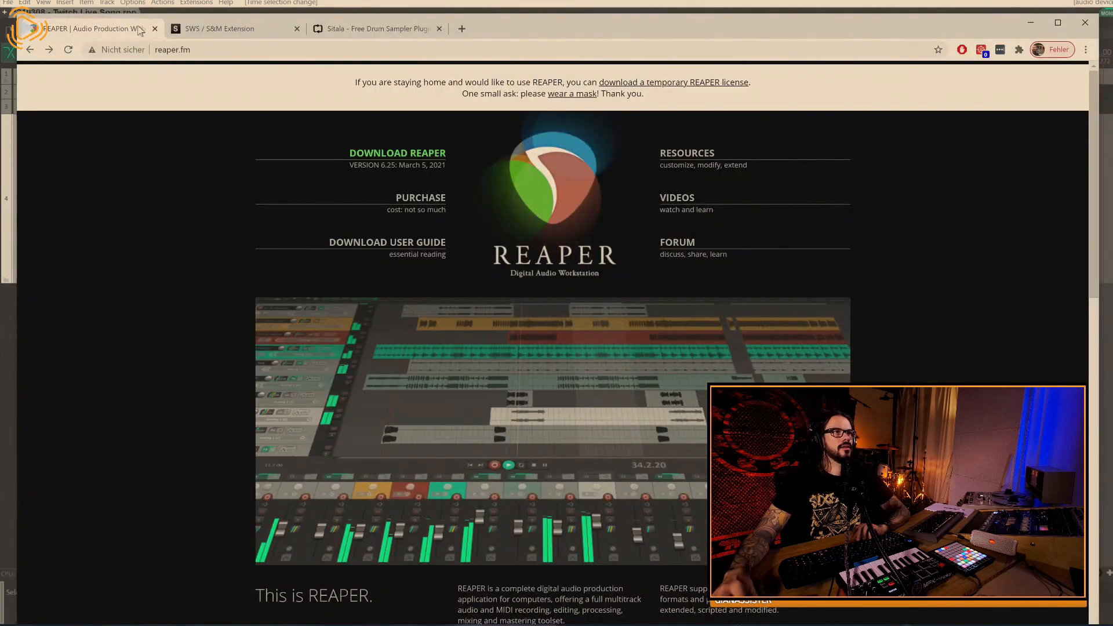
{"action": "left_click", "coordinate": [348, 28]}
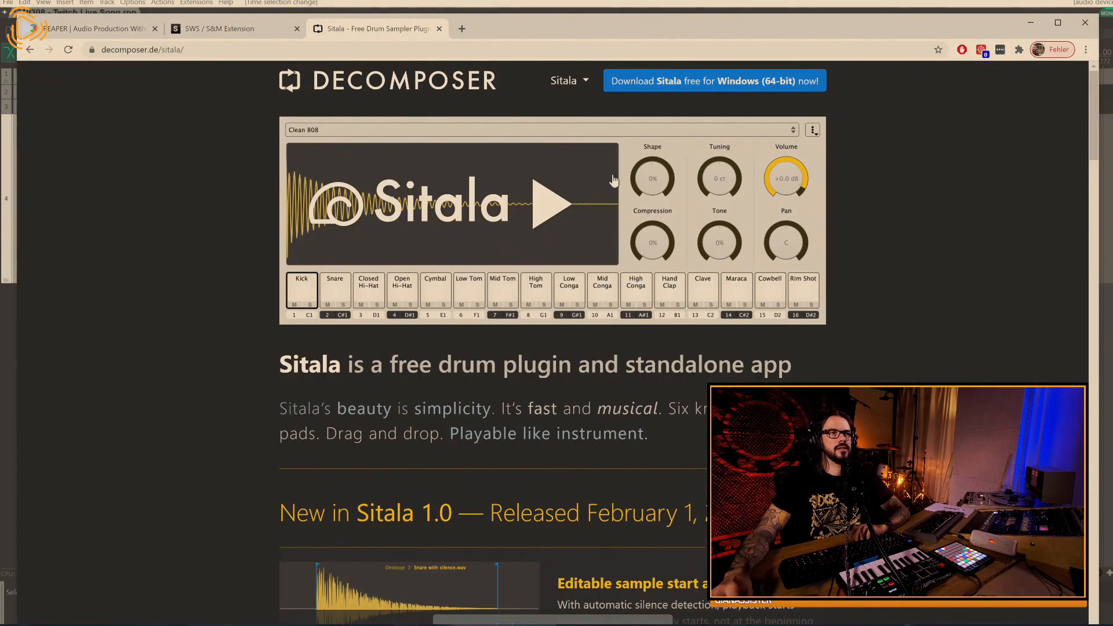
{"action": "left_click", "coordinate": [1029, 22]}
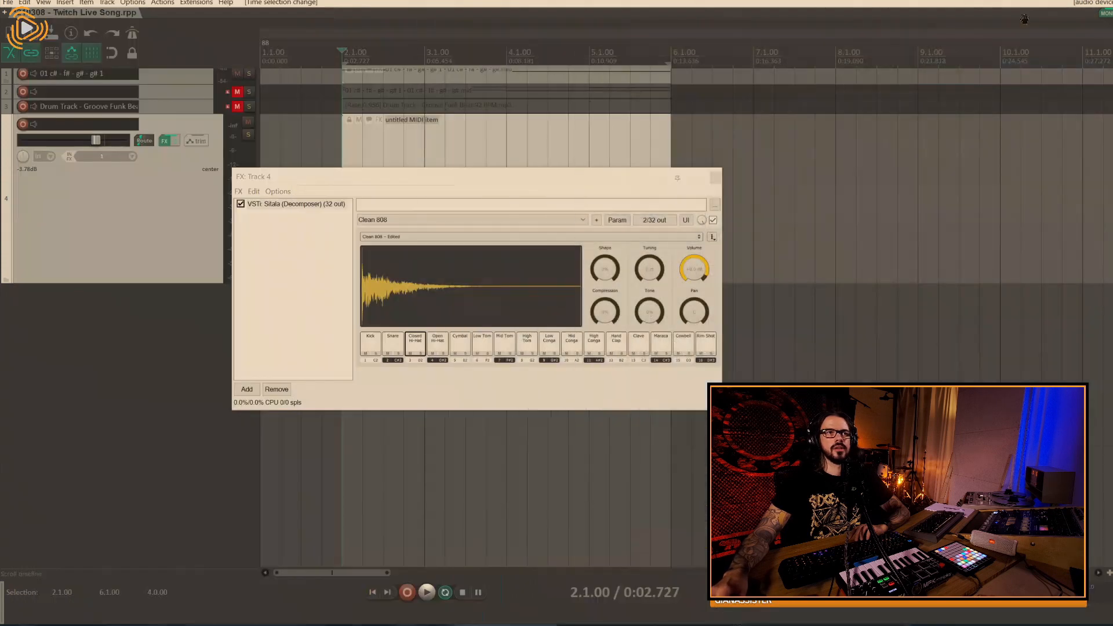
Audition Sitala's Snare and Closed Hi-Hat pads and play back the MIDI drum loop on track 4.
{"action": "left_click", "coordinate": [393, 343]}
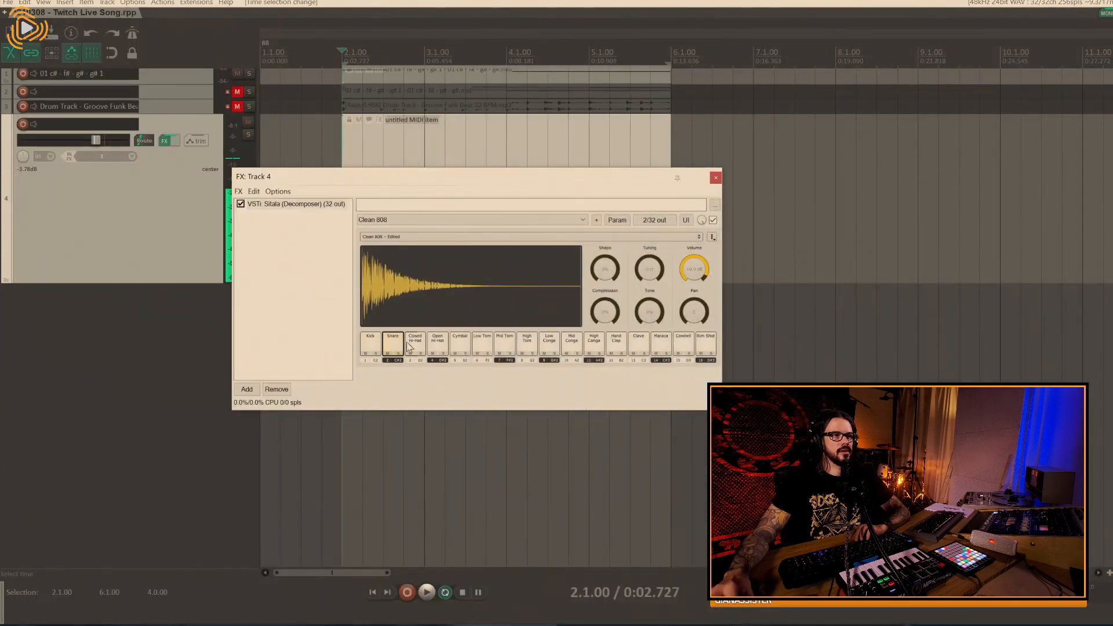
{"action": "left_click", "coordinate": [408, 342]}
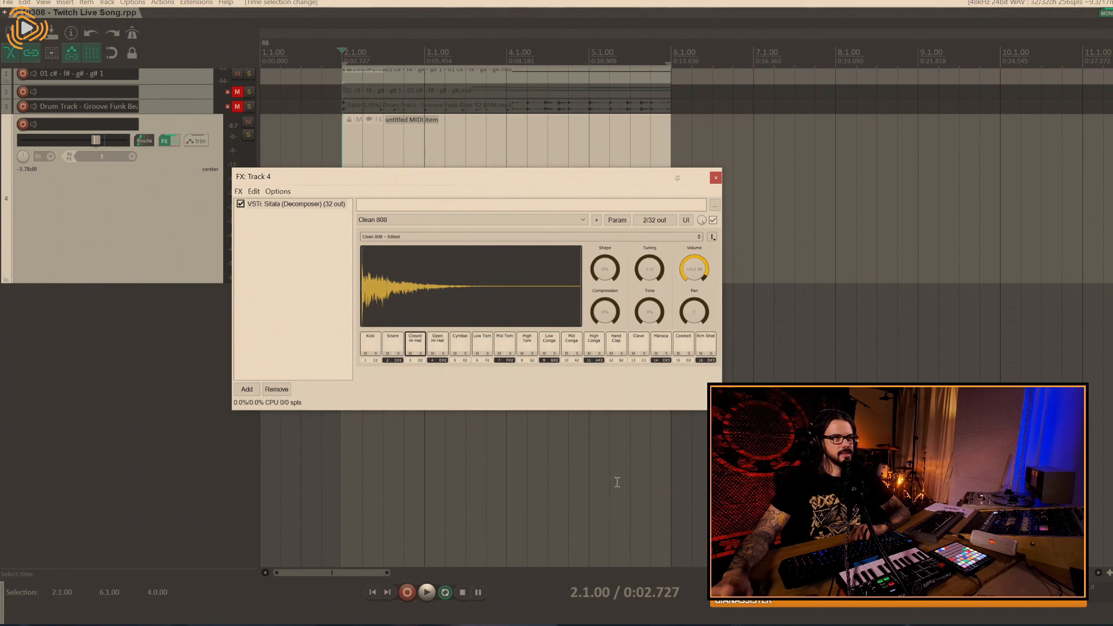
{"action": "key", "text": "Escape"}
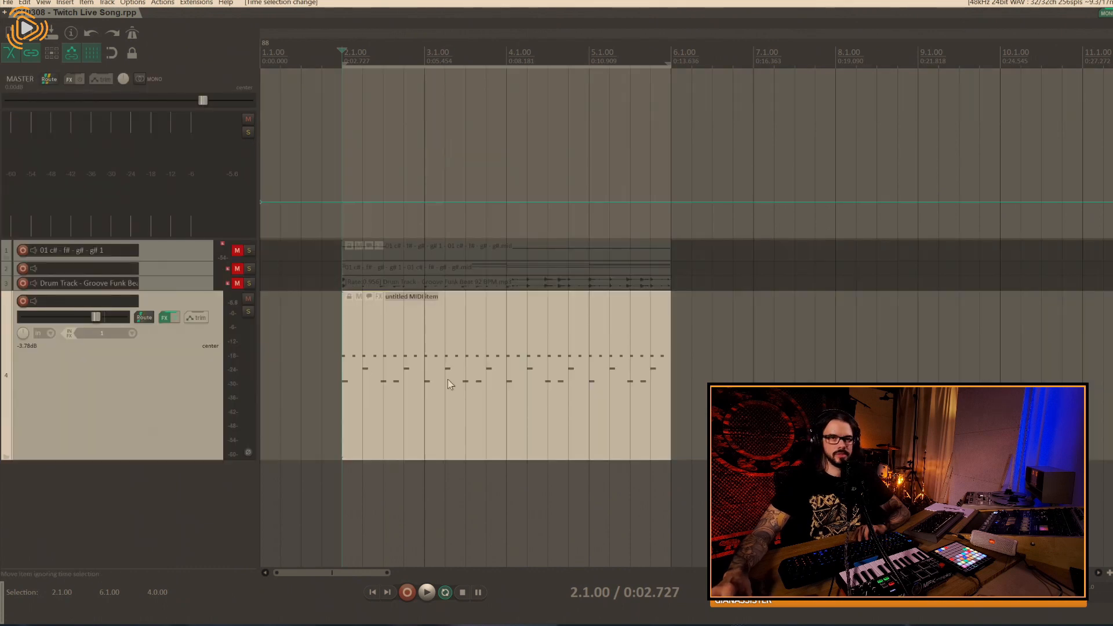
{"action": "key", "text": "space"}
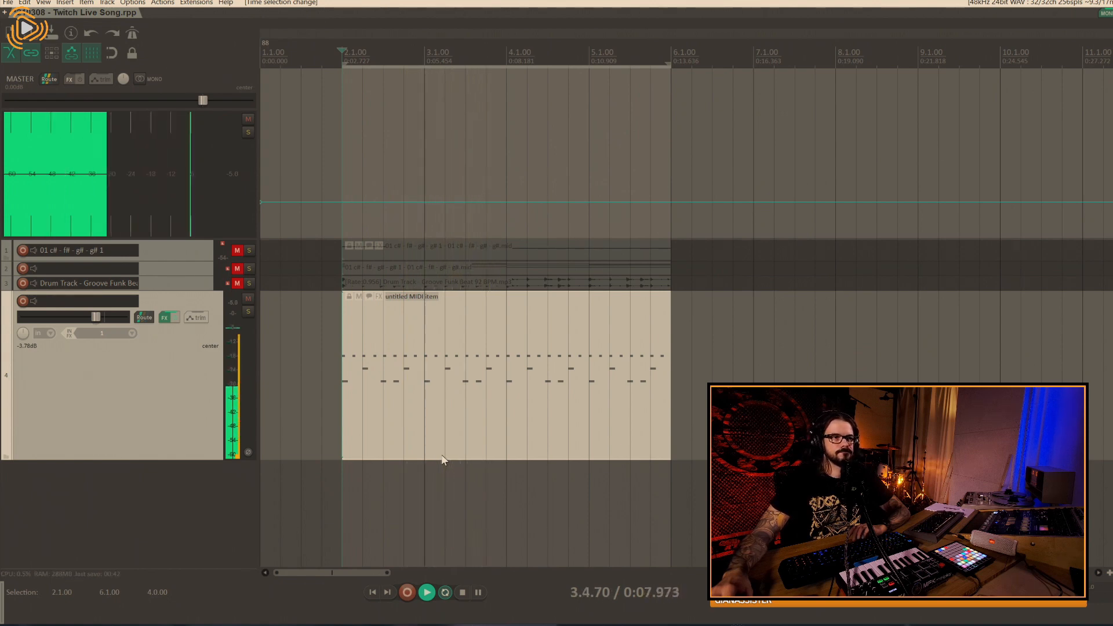
{"action": "key", "text": "space"}
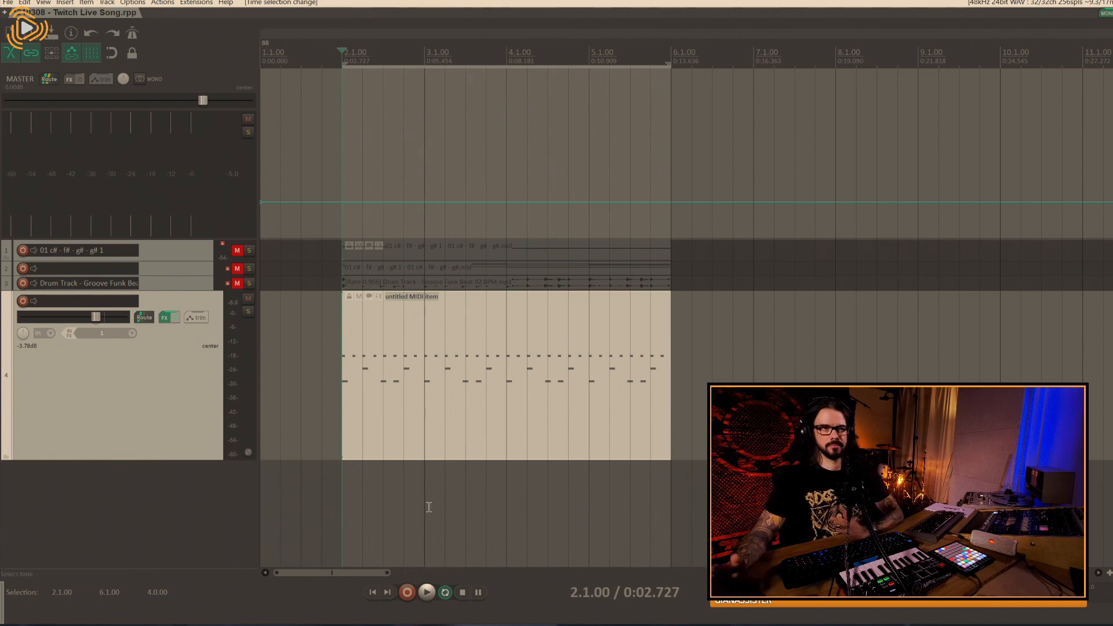
Open track 4's MIDI item for editing and select all its kick, snare and closed hi-hat notes.
{"action": "double_click", "coordinate": [476, 432]}
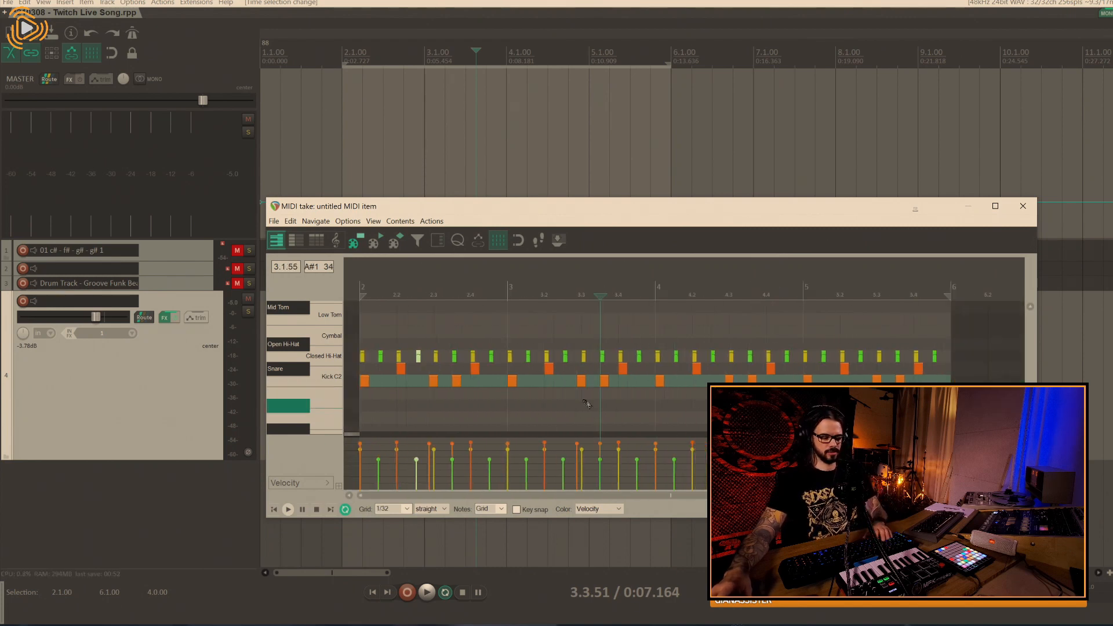
{"action": "key", "text": "h"}
{"action": "key", "text": "Escape"}
{"action": "scroll", "coordinate": [770, 369], "scroll_direction": "down", "scroll_amount": 2}
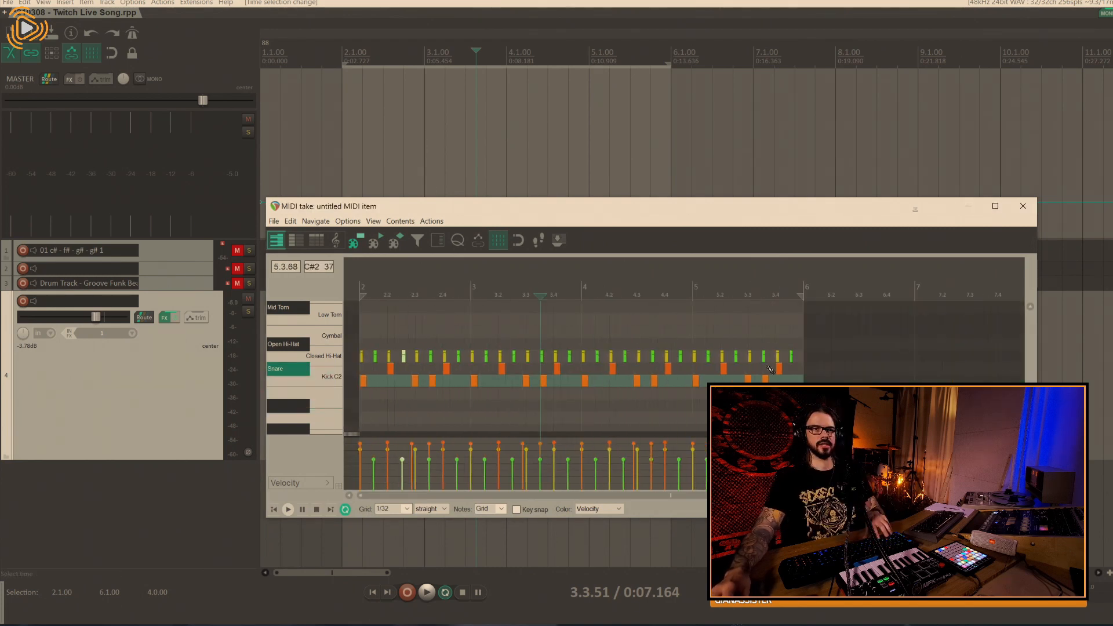
{"action": "left_click_drag", "start_coordinate": [851, 342], "coordinate": [348, 393]}
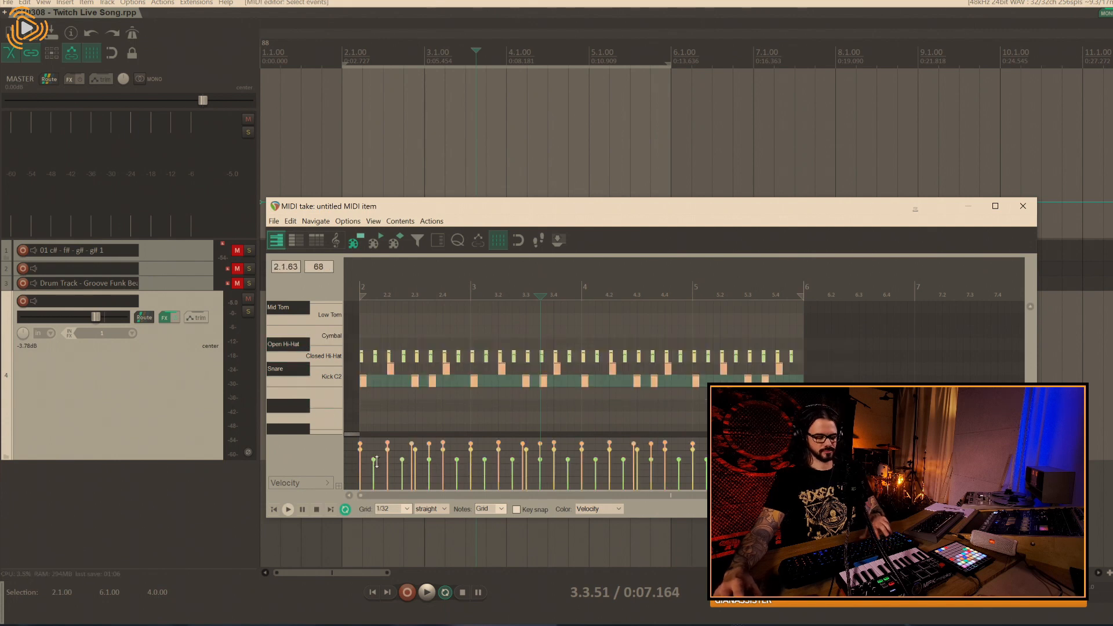
Open Humanize Notes for the selected notes and move its dialog clear of the velocity lane, keeping timing and velocity at 0%.
{"action": "key", "text": "h"}
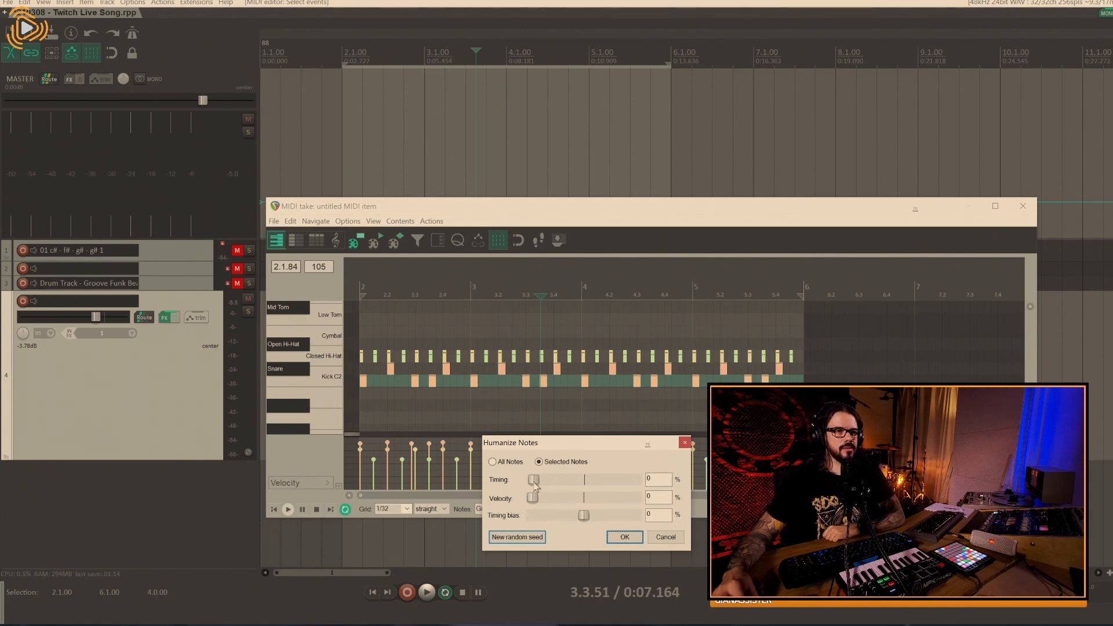
{"action": "mouse_move", "coordinate": [534, 485]}
{"action": "left_mouse_down"}
{"action": "mouse_move", "coordinate": [593, 486]}
{"action": "mouse_move", "coordinate": [642, 504]}
{"action": "mouse_move", "coordinate": [604, 490]}
{"action": "mouse_move", "coordinate": [596, 492]}
{"action": "mouse_move", "coordinate": [627, 510]}
{"action": "mouse_move", "coordinate": [530, 503]}
{"action": "left_mouse_up"}
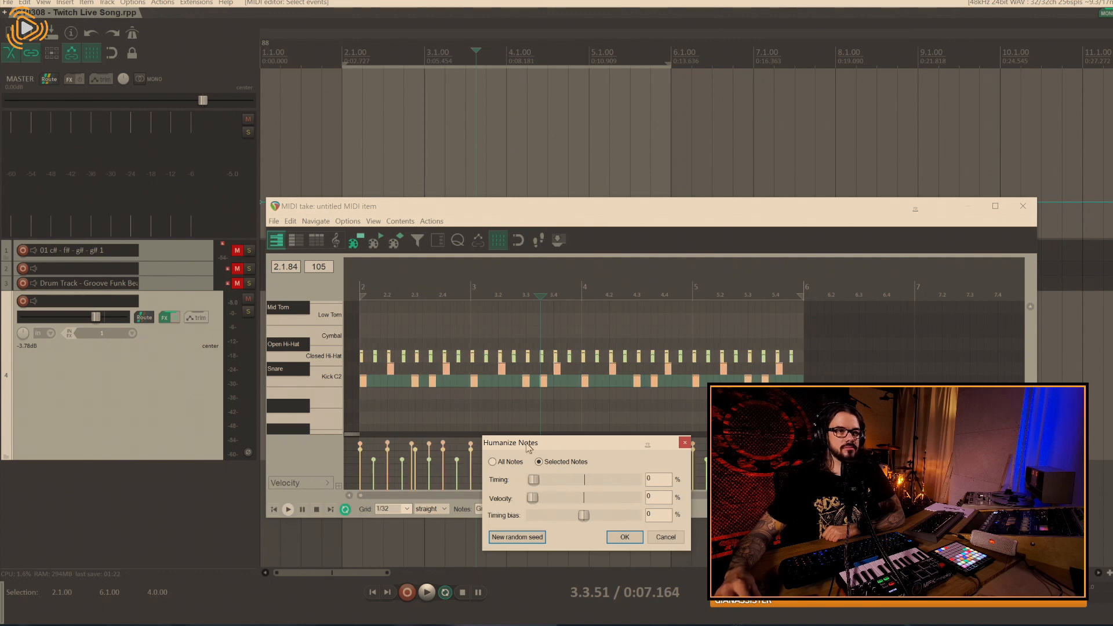
{"action": "left_click_drag", "start_coordinate": [527, 447], "coordinate": [177, 456]}
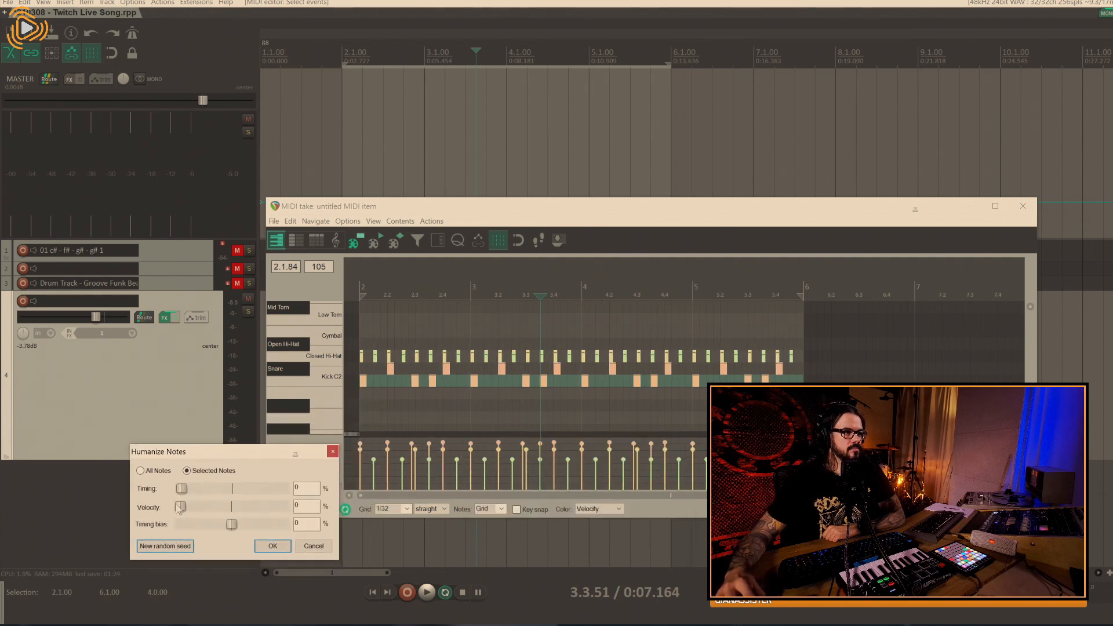
{"action": "mouse_move", "coordinate": [181, 508]}
{"action": "left_mouse_down"}
{"action": "mouse_move", "coordinate": [277, 509]}
{"action": "mouse_move", "coordinate": [182, 512]}
{"action": "left_mouse_up"}
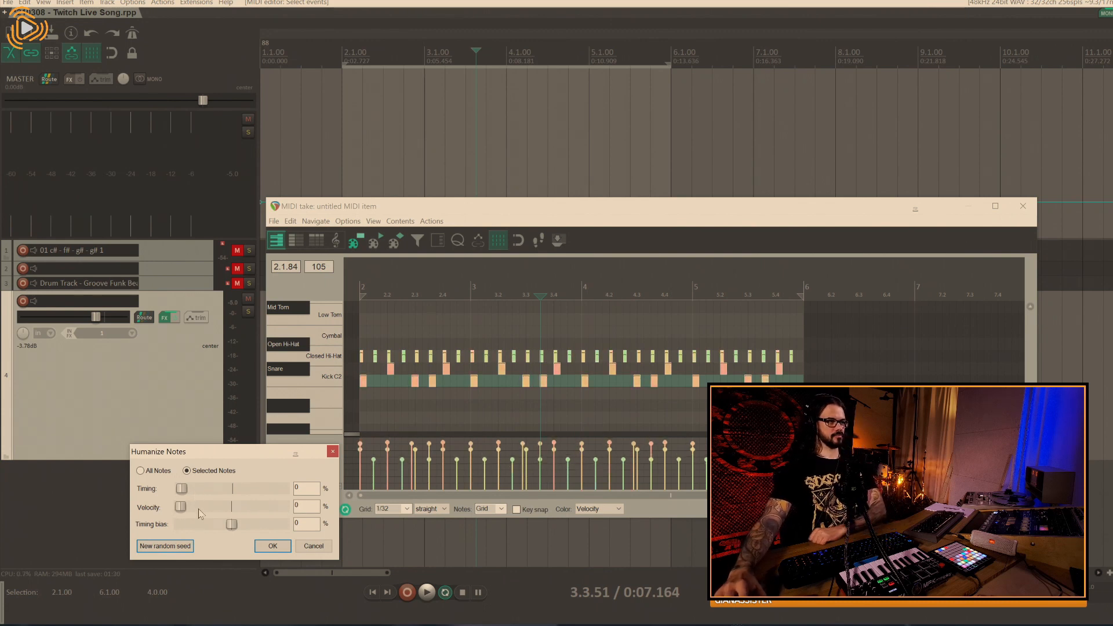
{"action": "left_click_drag", "start_coordinate": [182, 508], "coordinate": [168, 545]}
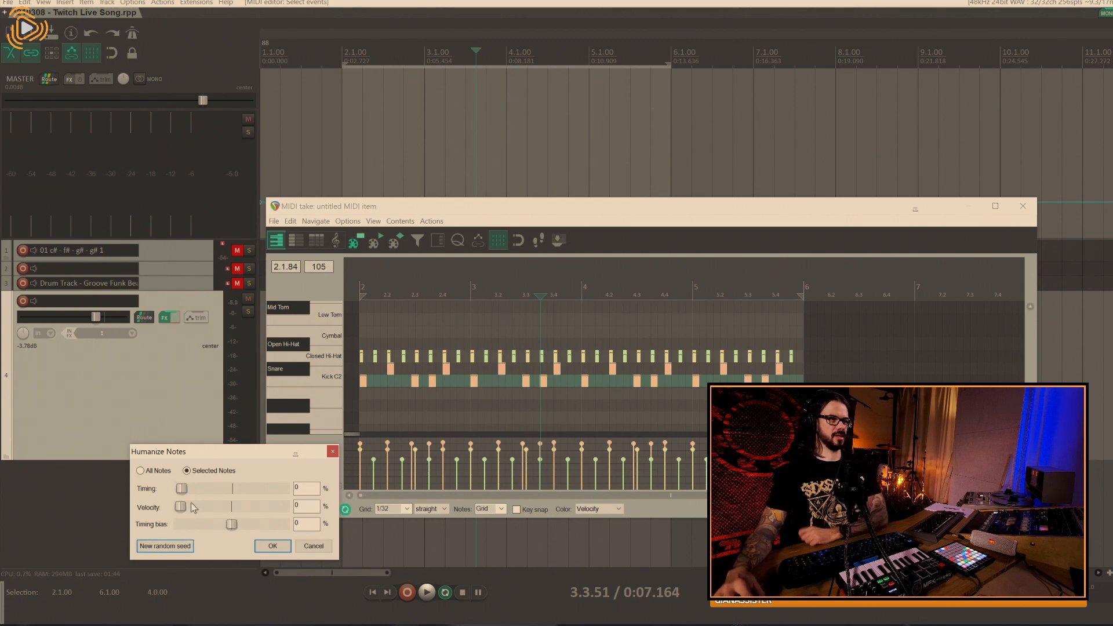
Humanize the selected notes with timing at 48% and velocity at 58%, and play the loop to hear the effect.
{"action": "left_click_drag", "start_coordinate": [182, 490], "coordinate": [233, 512]}
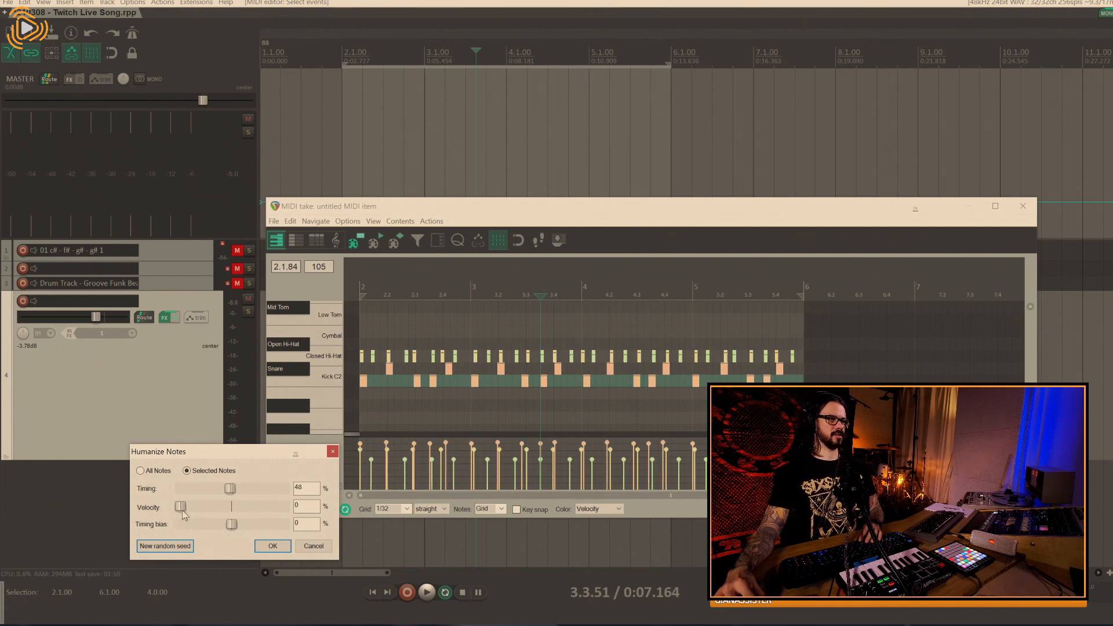
{"action": "left_click_drag", "start_coordinate": [183, 508], "coordinate": [240, 508]}
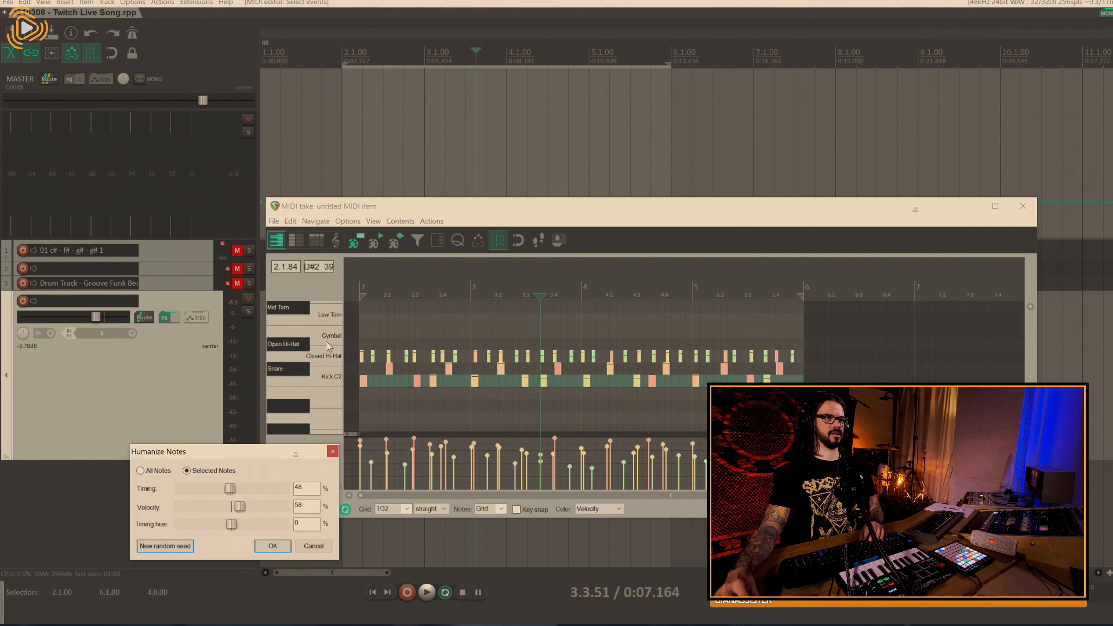
{"action": "left_click", "coordinate": [359, 284]}
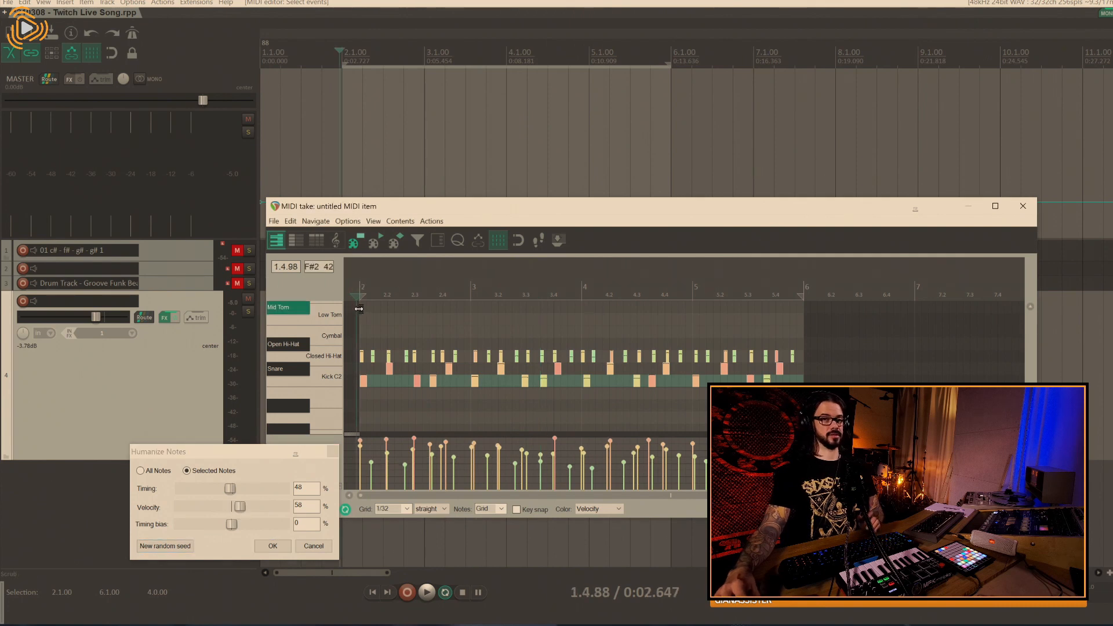
{"action": "key", "text": "space"}
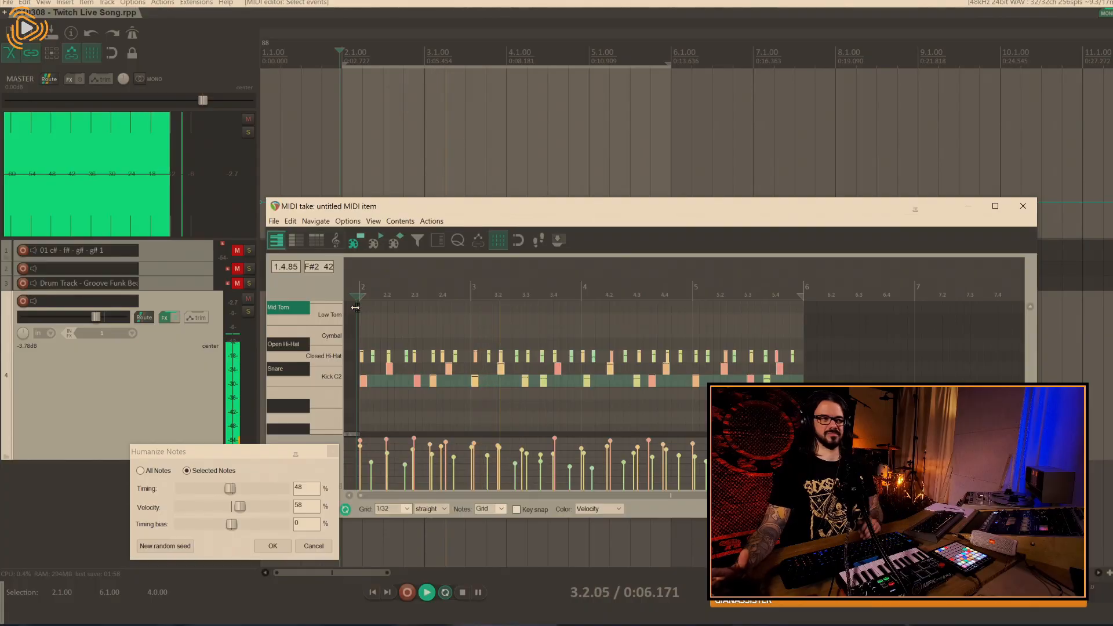
{"action": "key", "text": "space"}
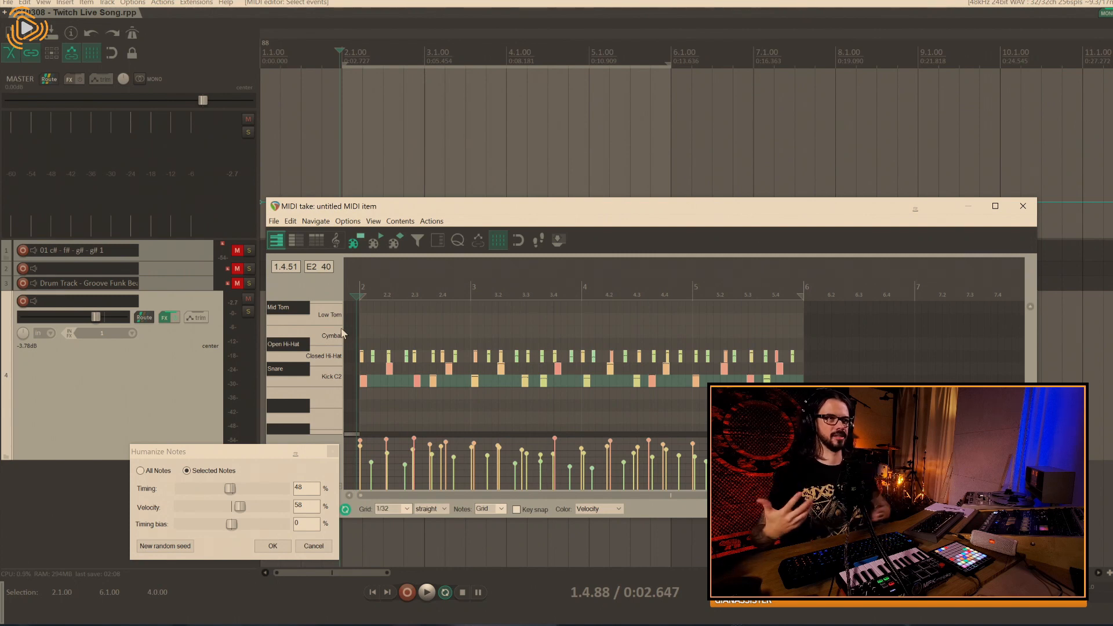
{"action": "key", "text": "space"}
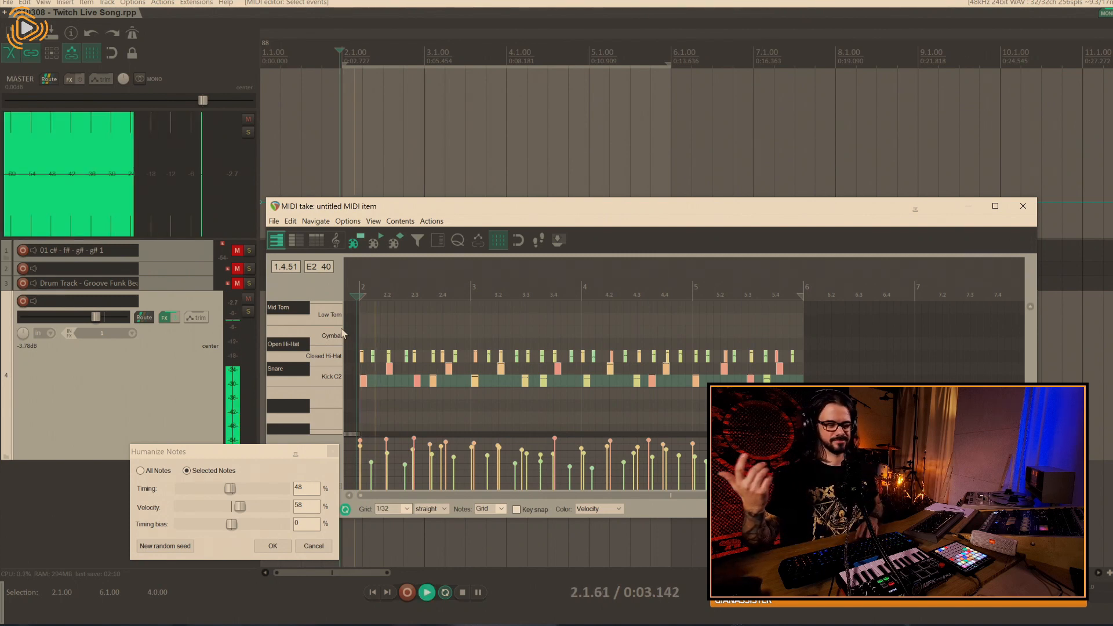
{"action": "key", "text": "space"}
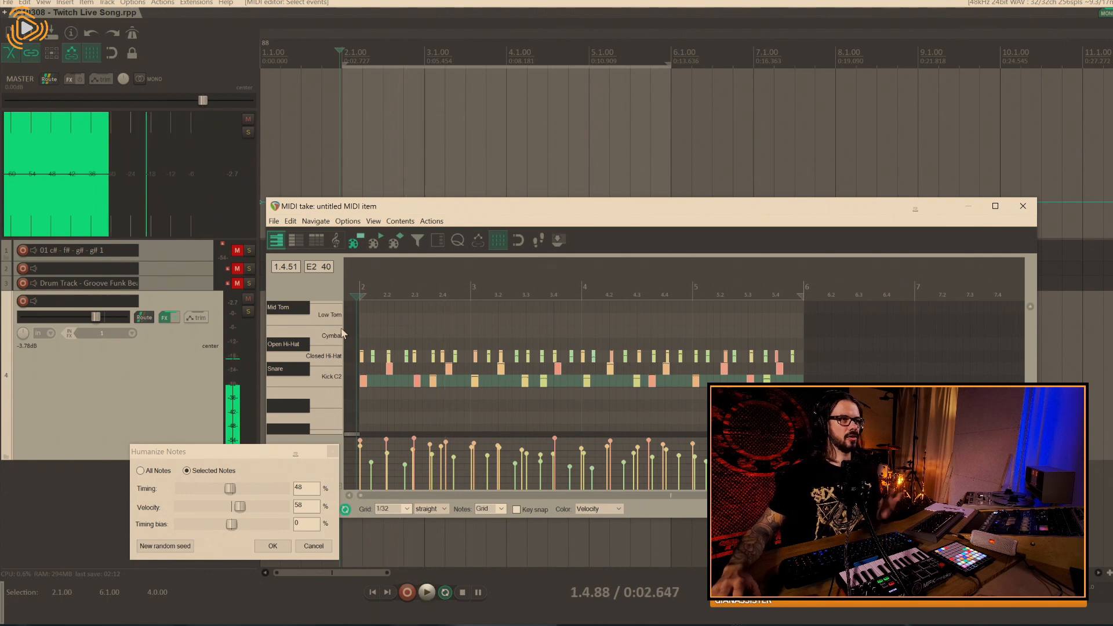
Set the humanize velocity to 0%, timing to 18% and timing bias to -76%, and play the loop.
{"action": "left_click_drag", "start_coordinate": [234, 491], "coordinate": [173, 549]}
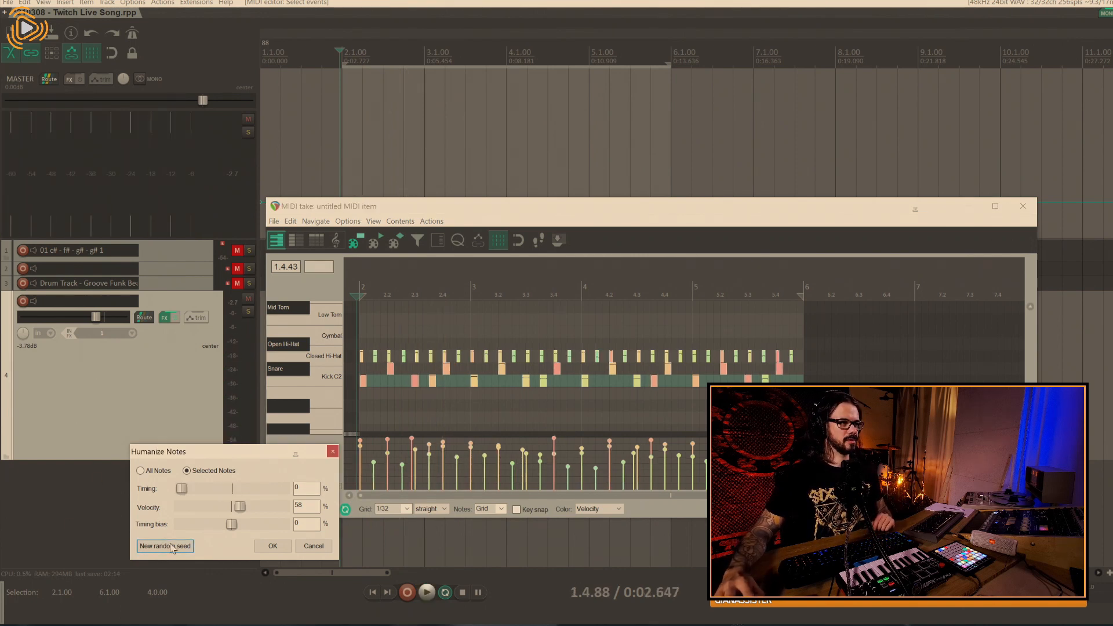
{"action": "left_click_drag", "start_coordinate": [240, 508], "coordinate": [145, 531]}
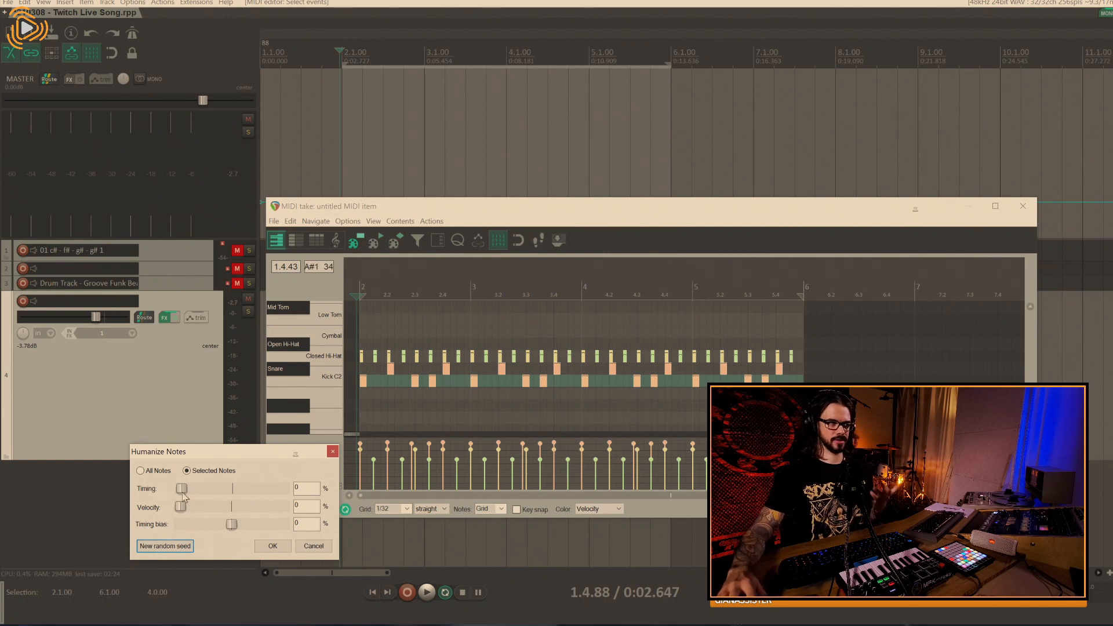
{"action": "left_click_drag", "start_coordinate": [182, 493], "coordinate": [200, 529]}
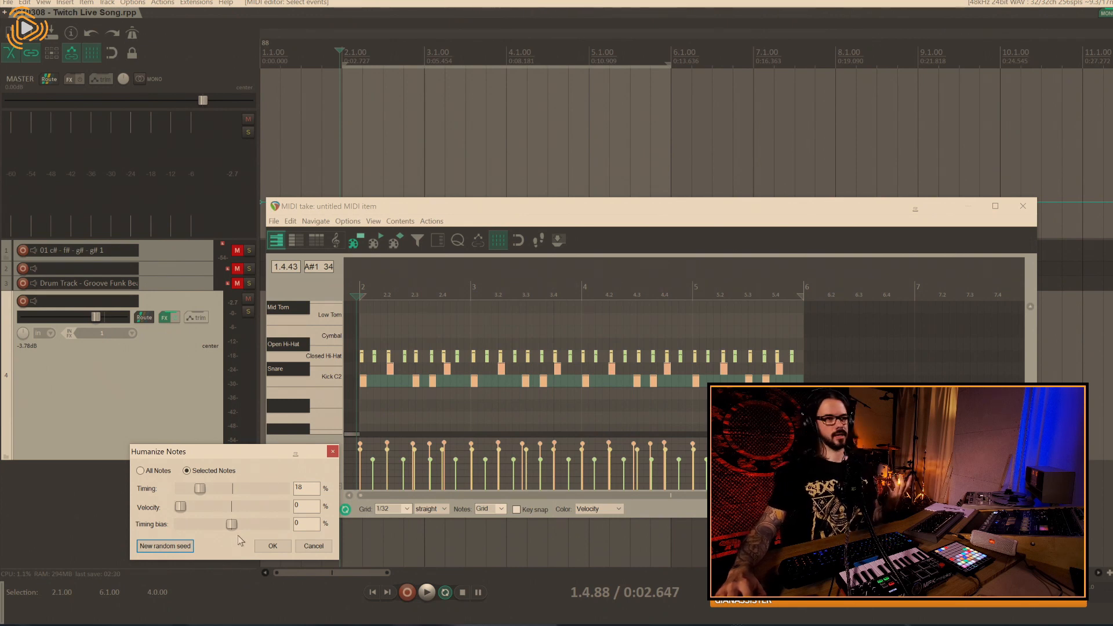
{"action": "left_click_drag", "start_coordinate": [235, 529], "coordinate": [193, 533]}
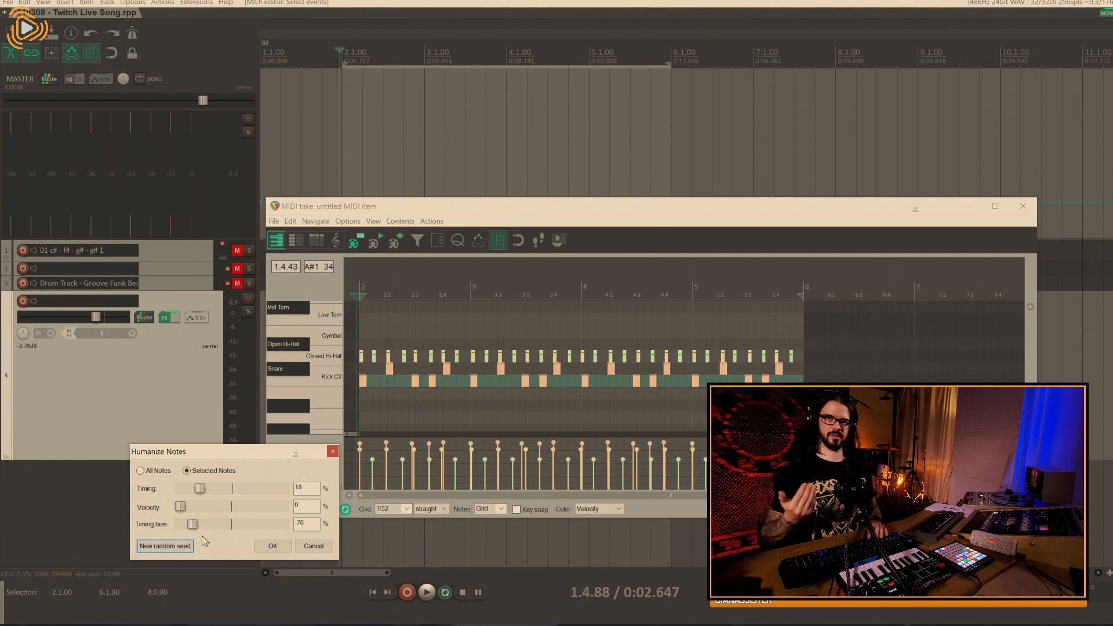
{"action": "key", "text": "space"}
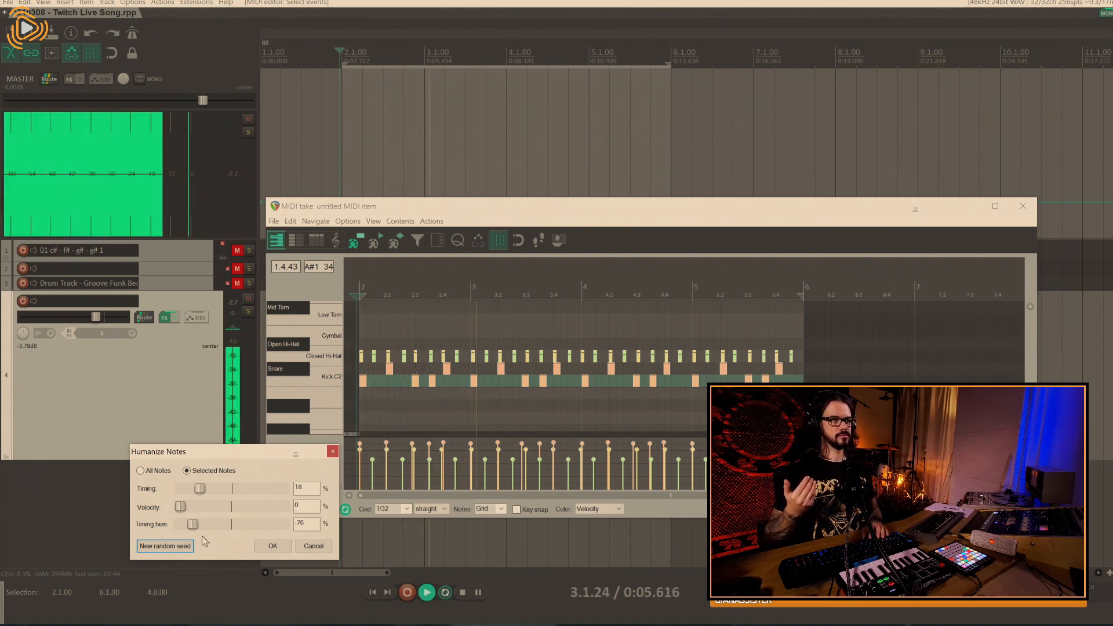
{"action": "key", "text": "space"}
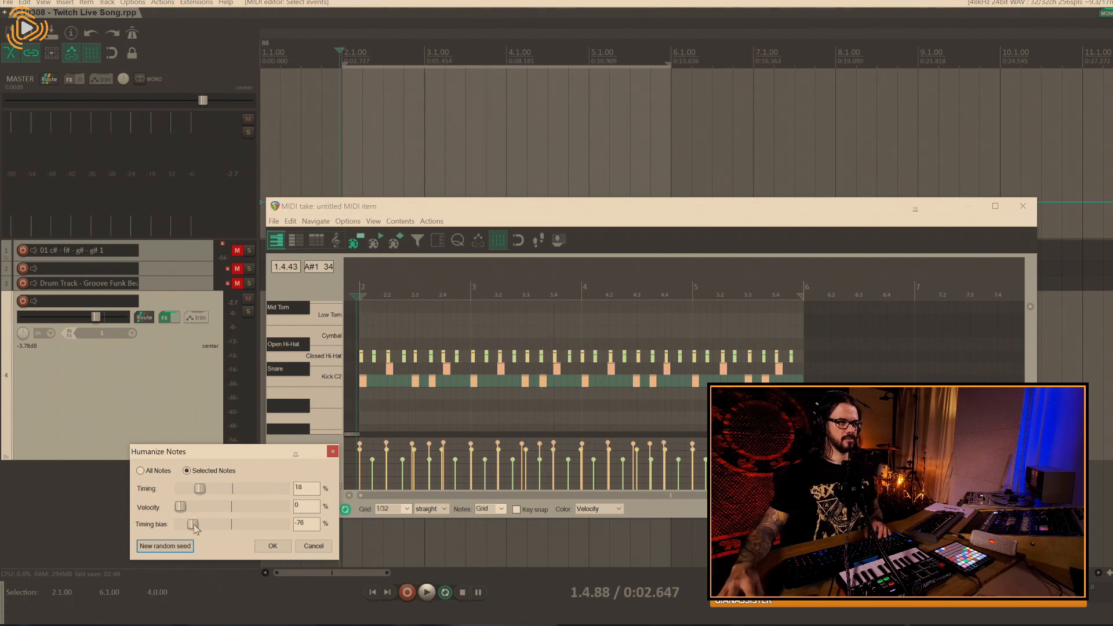
Reset the humanize timing bias and timing to 0% and play the loop from just before bar 3.
{"action": "double_click", "coordinate": [194, 525]}
{"action": "left_click_drag", "start_coordinate": [199, 488], "coordinate": [180, 489]}
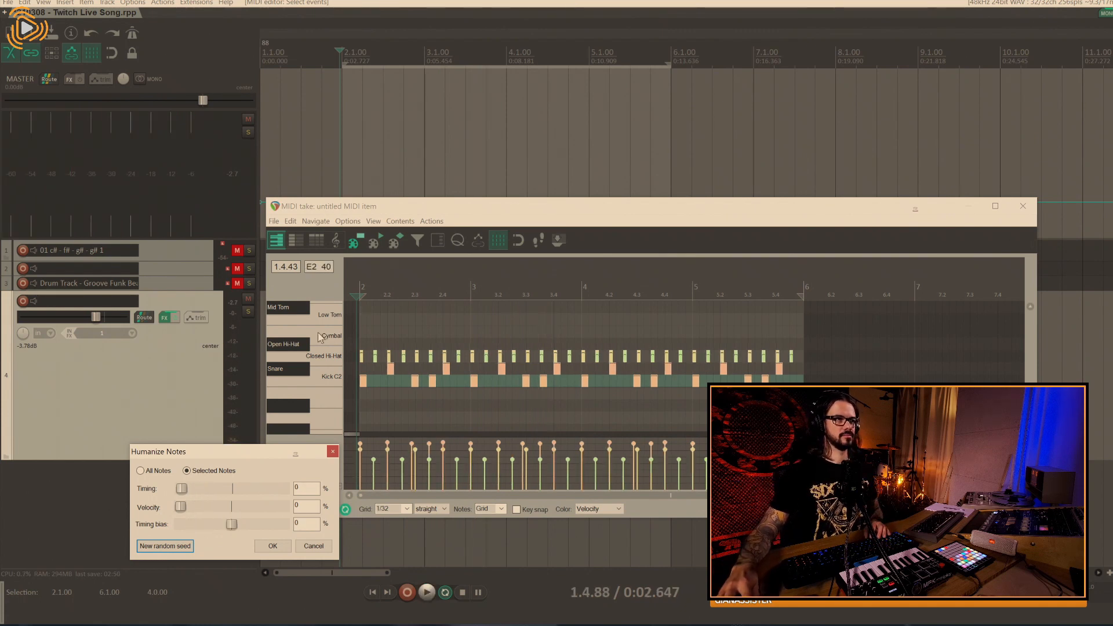
{"action": "left_click", "coordinate": [470, 297]}
{"action": "key", "text": "space"}
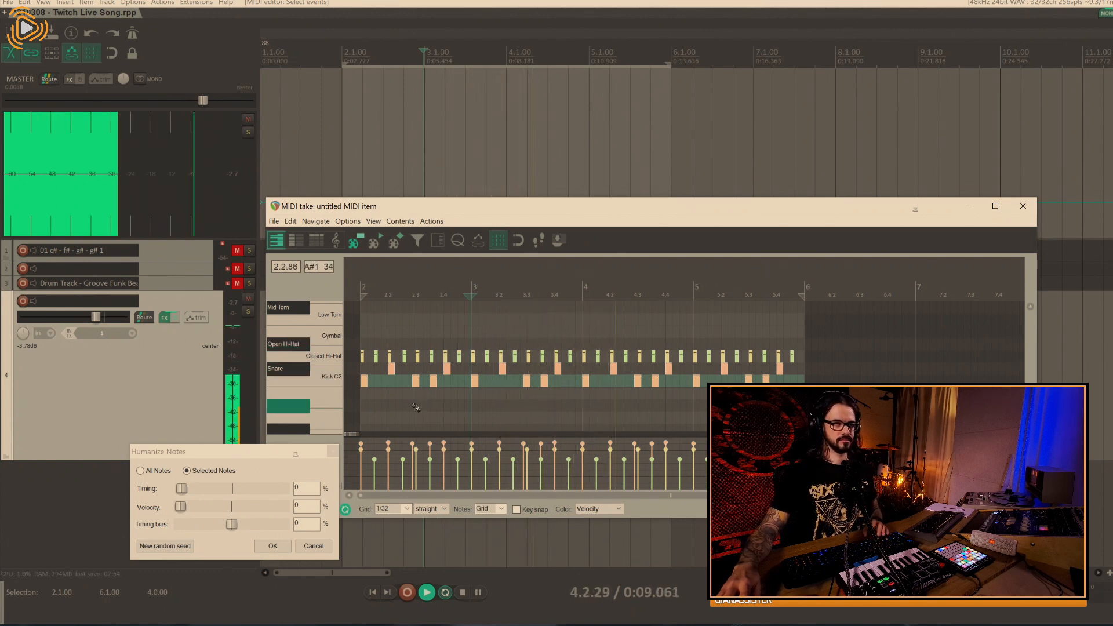
{"action": "key", "text": "space"}
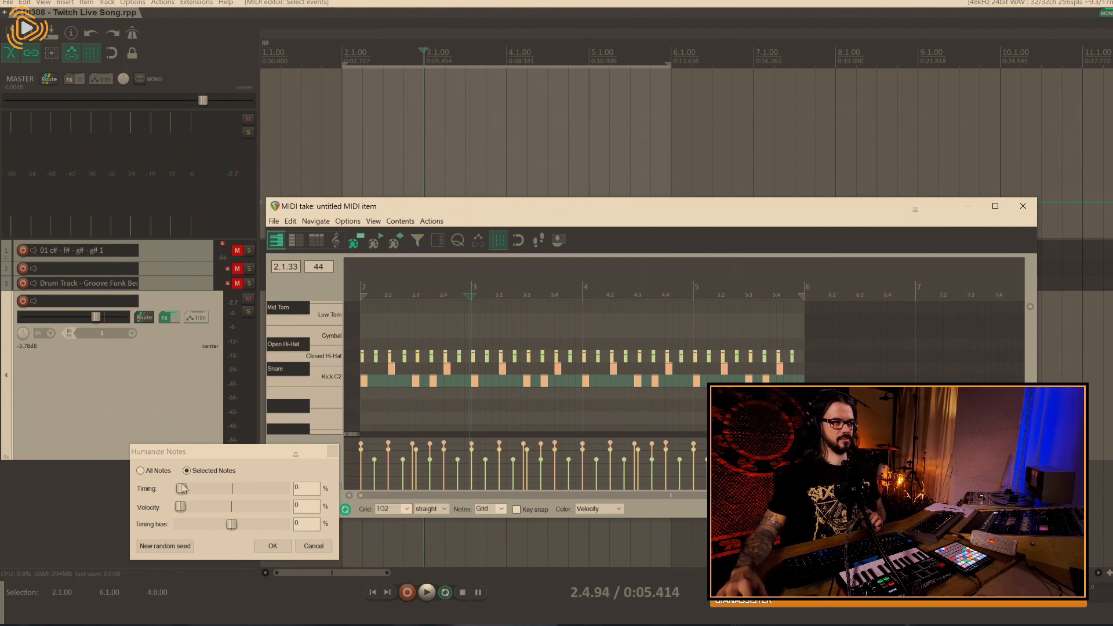
Set the humanize timing to 21% and the timing bias to 75% for the selected notes.
{"action": "left_click_drag", "start_coordinate": [181, 488], "coordinate": [202, 489]}
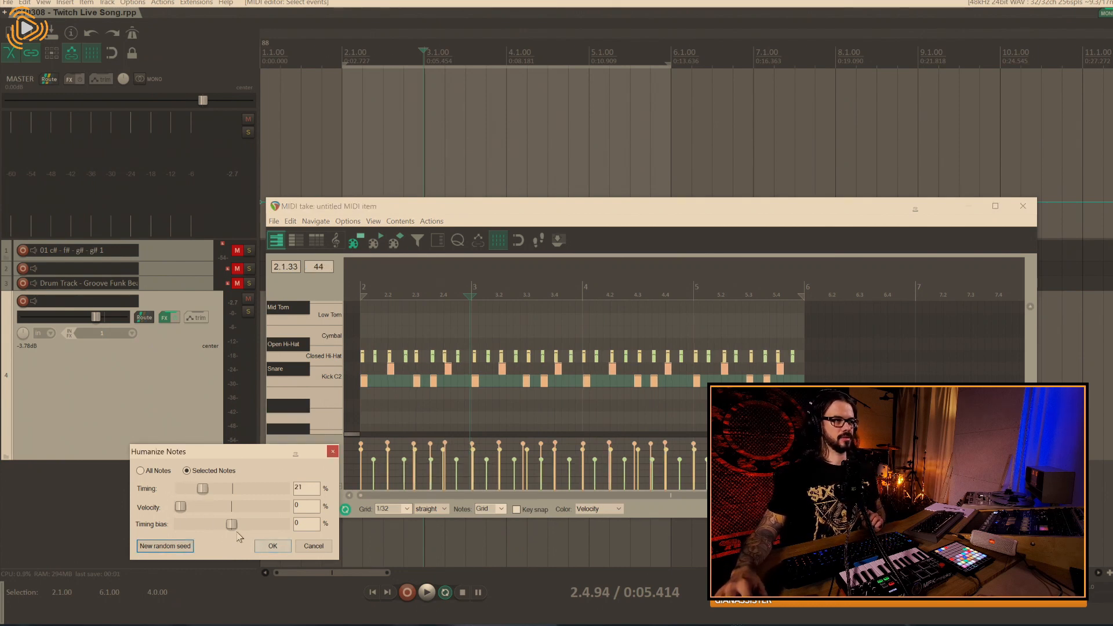
{"action": "left_click_drag", "start_coordinate": [232, 525], "coordinate": [272, 537]}
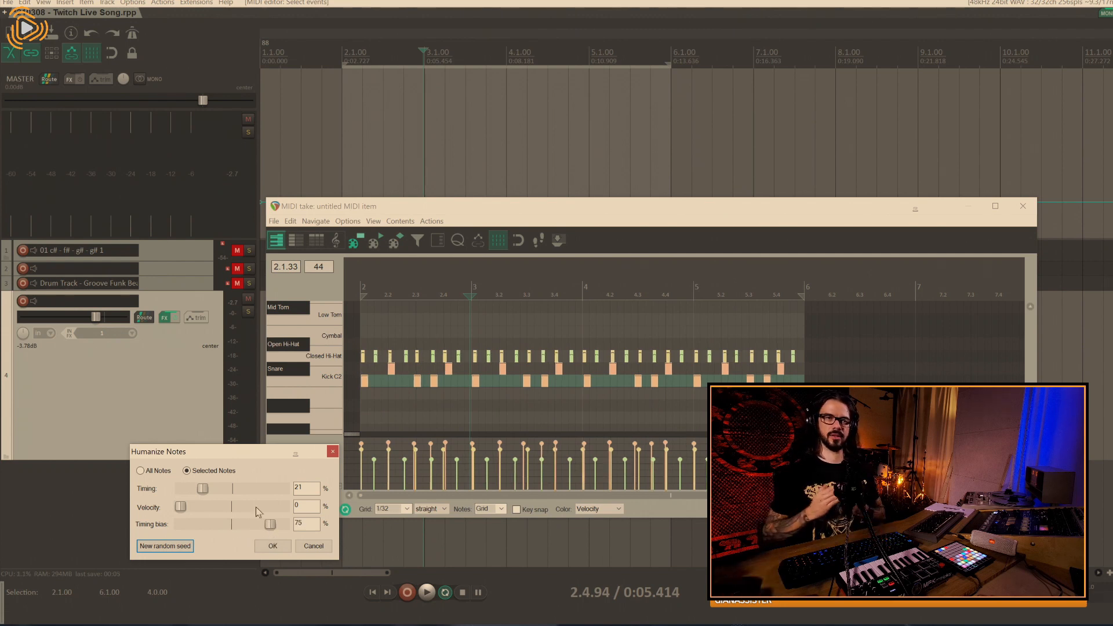
Play the humanized loop, and reset the humanize timing and timing bias to 0% before cancelling the Humanize Notes dialog.
{"action": "key", "text": "space"}
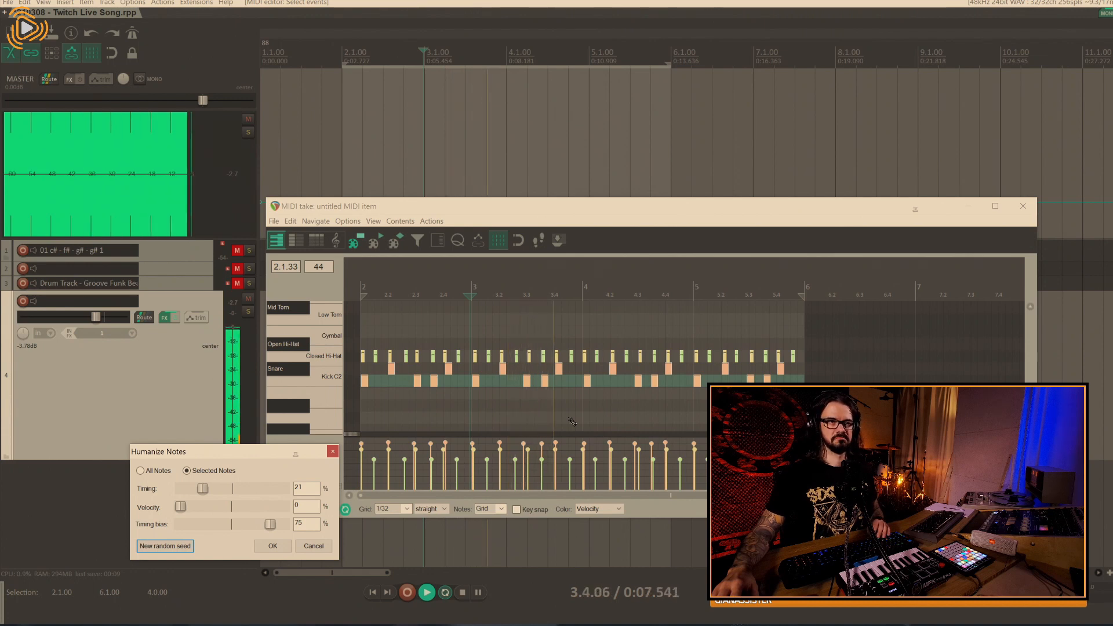
{"action": "key", "text": "space"}
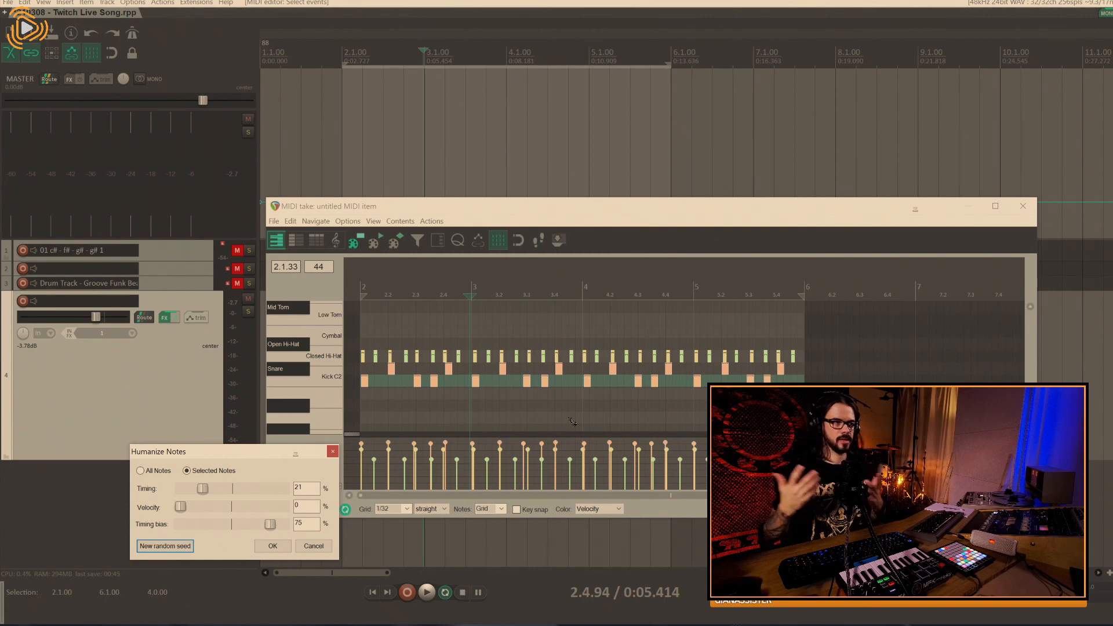
{"action": "left_click_drag", "start_coordinate": [202, 489], "coordinate": [104, 497]}
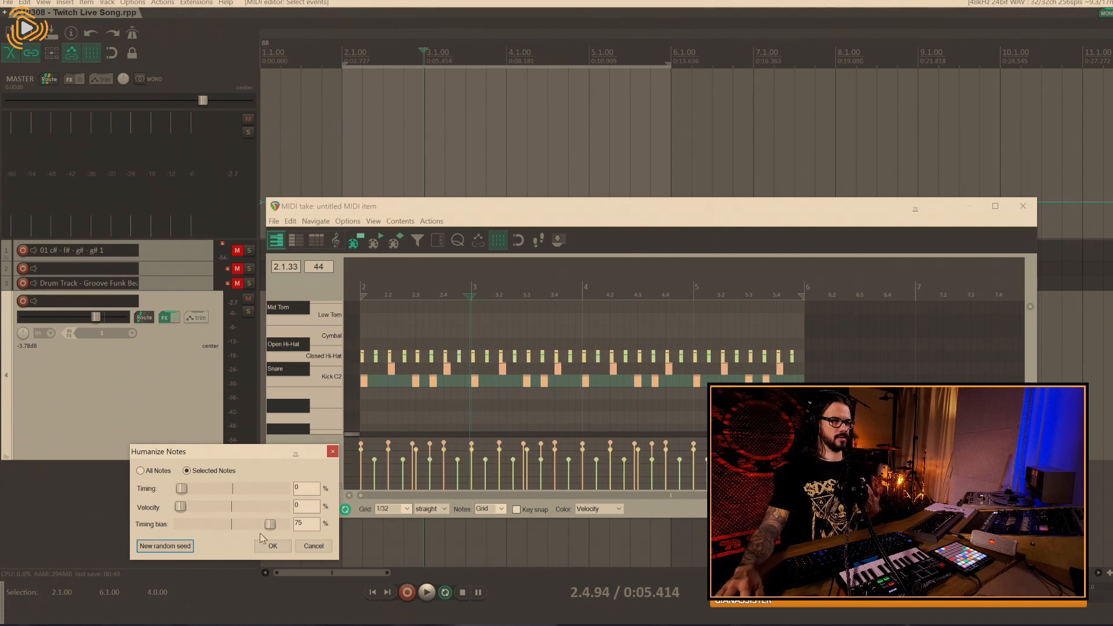
{"action": "left_click_drag", "start_coordinate": [270, 524], "coordinate": [191, 530]}
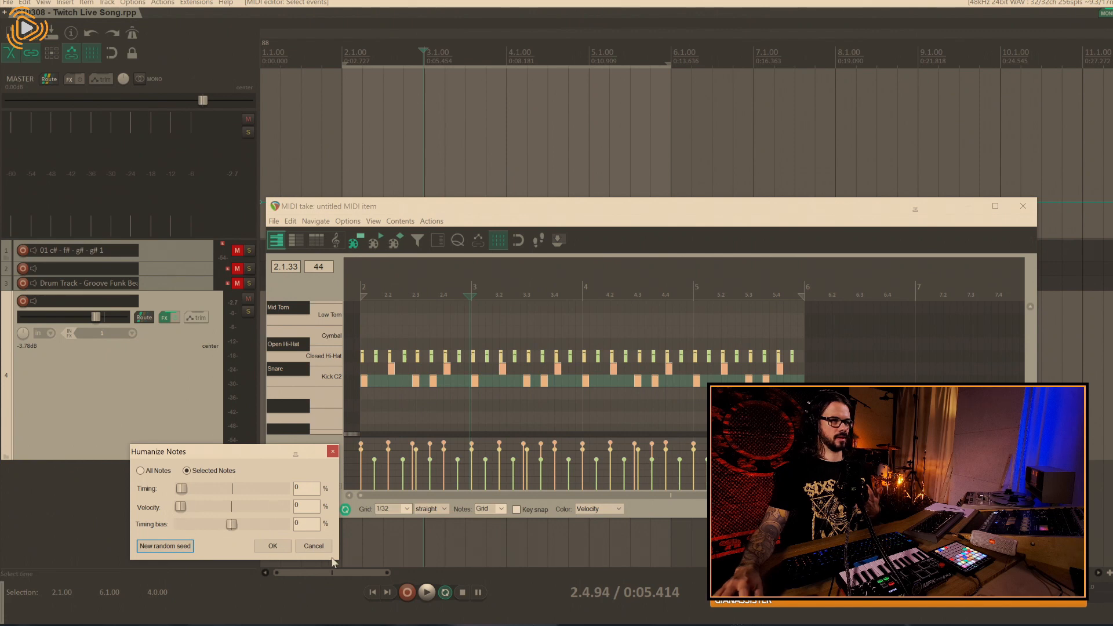
{"action": "left_click", "coordinate": [318, 548]}
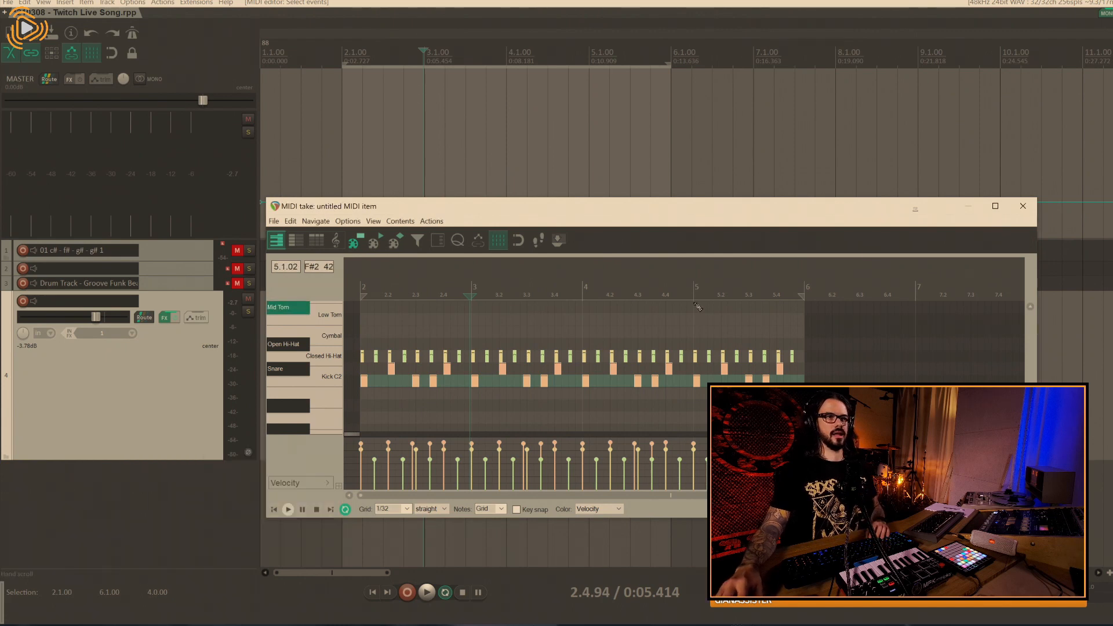
Close the MIDI editor, and unmute and enlarge the Drum Track - Groove Funk Beat track in the arrangement.
{"action": "left_click", "coordinate": [1023, 205]}
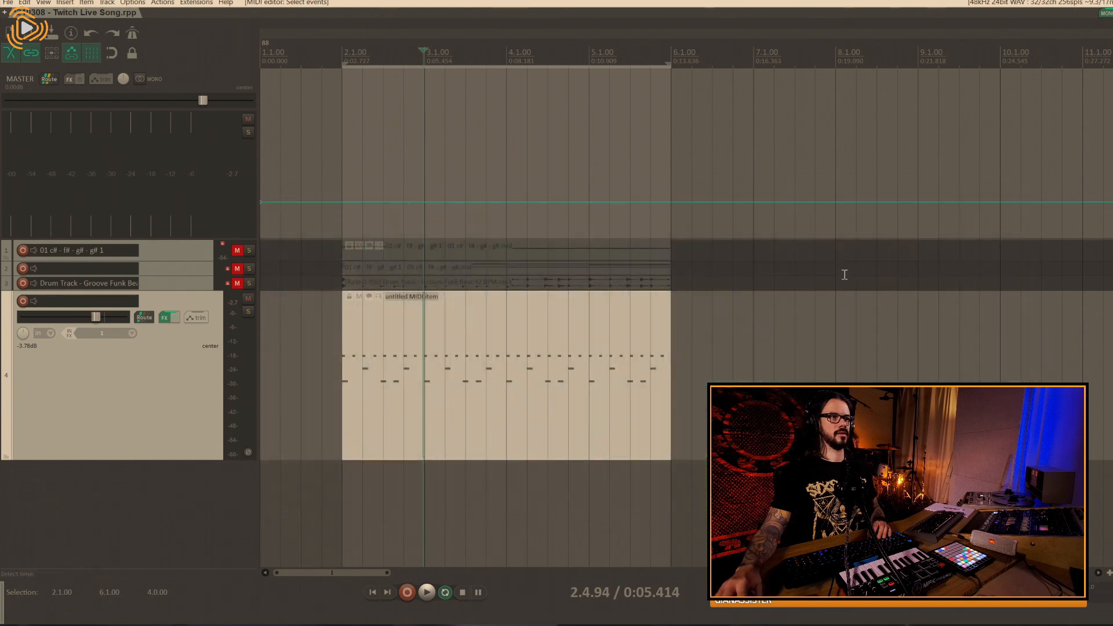
{"action": "left_click", "coordinate": [237, 283]}
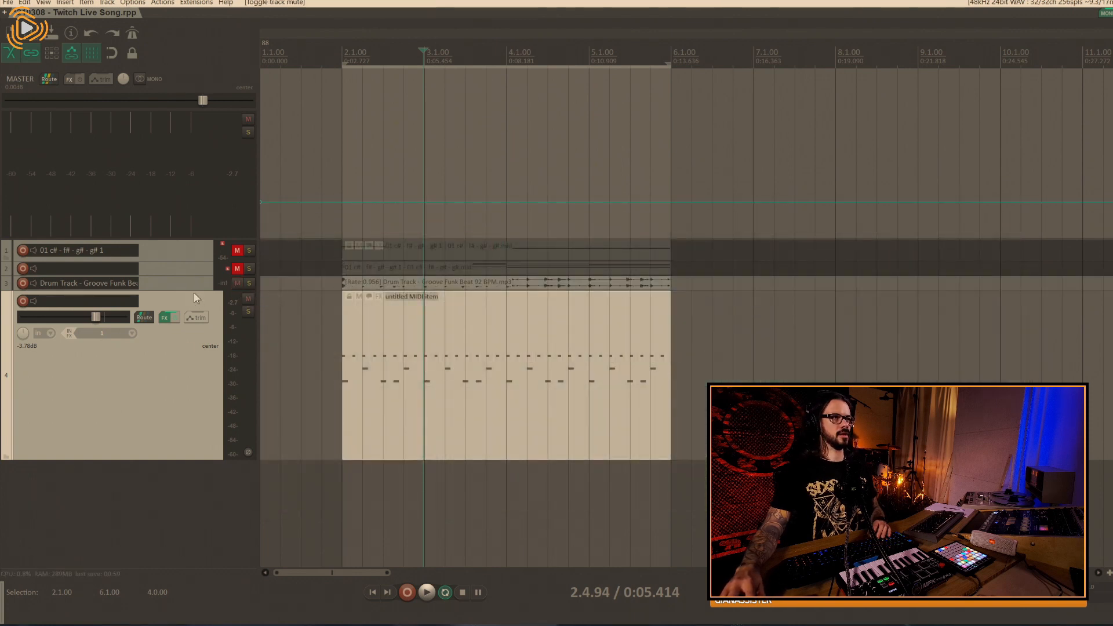
{"action": "left_click_drag", "start_coordinate": [194, 292], "coordinate": [204, 388]}
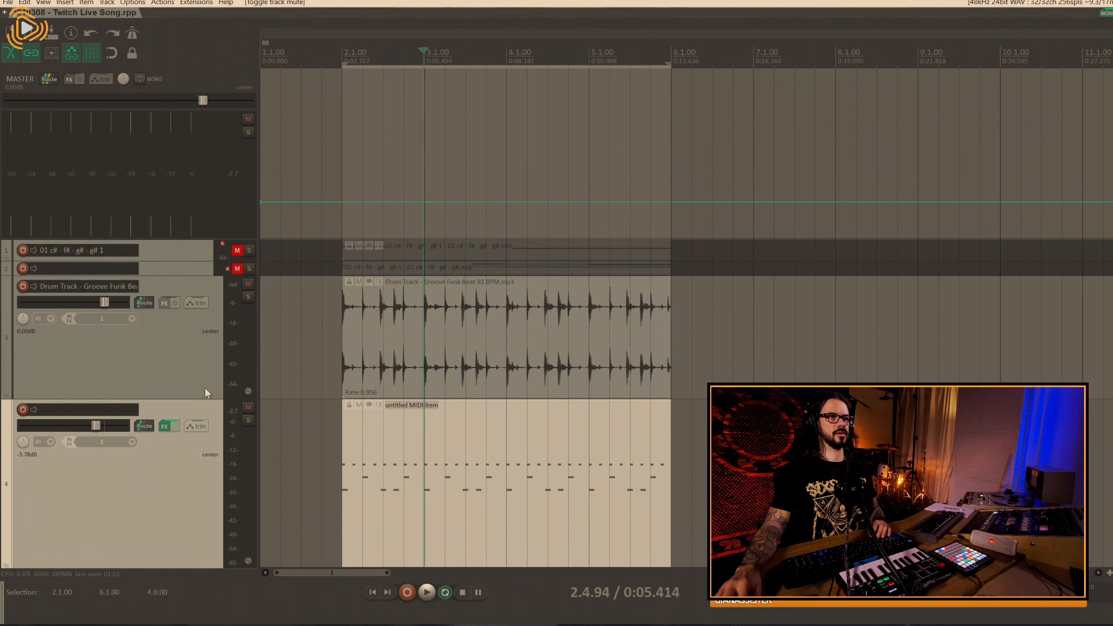
Examine the hit positions along the Groove Funk Beat waveform against the grid from bar 2 to bar 6.
{"action": "left_click", "coordinate": [492, 347]}
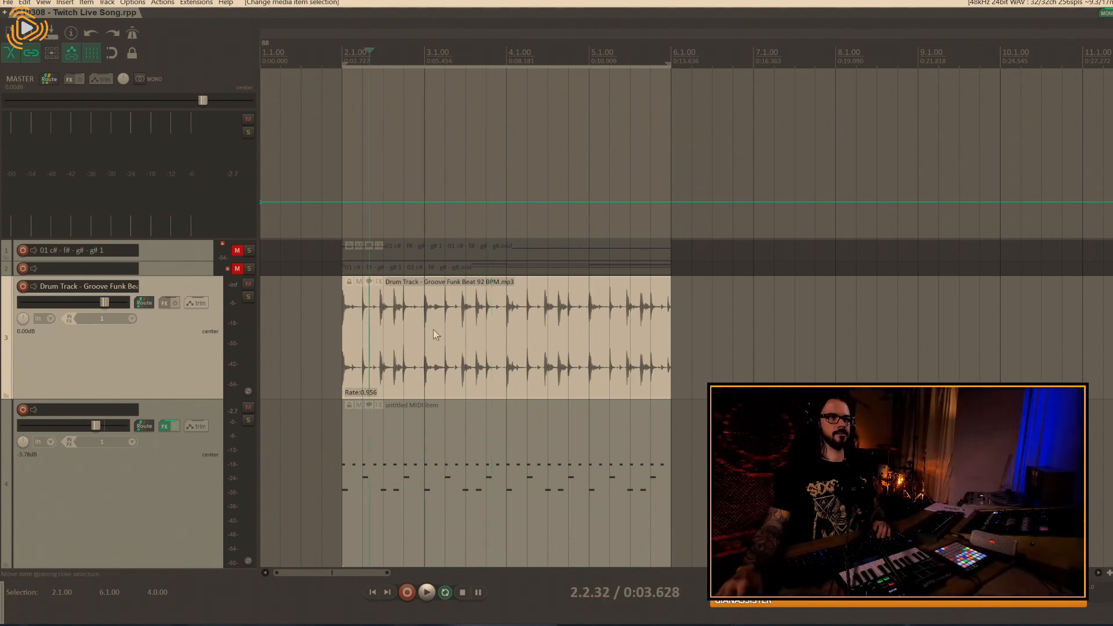
{"action": "left_click", "coordinate": [342, 302]}
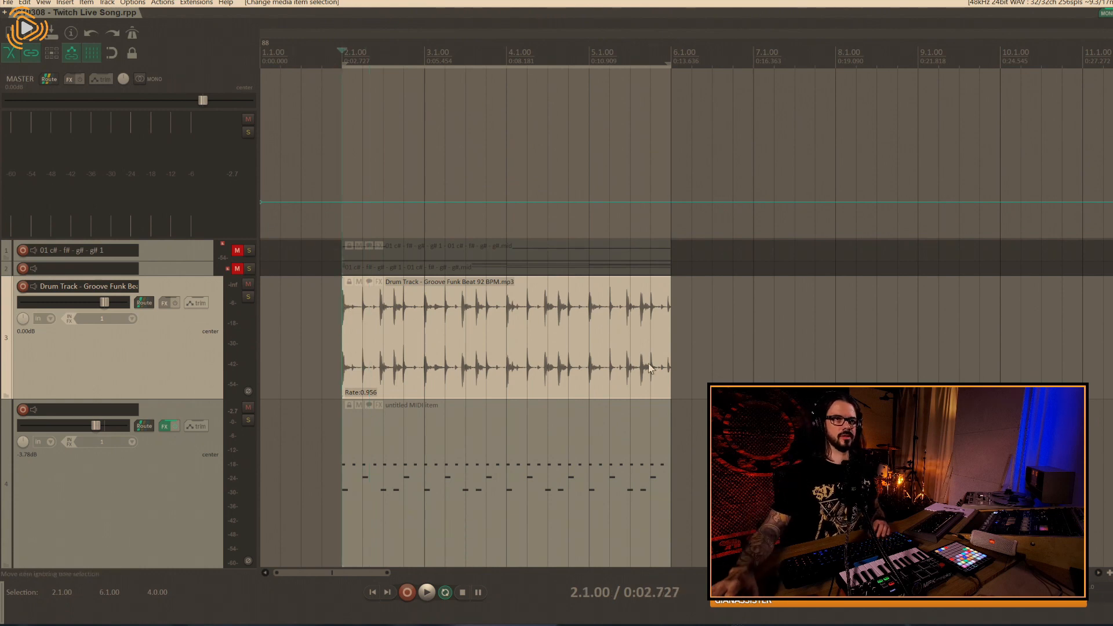
{"action": "left_click", "coordinate": [643, 330]}
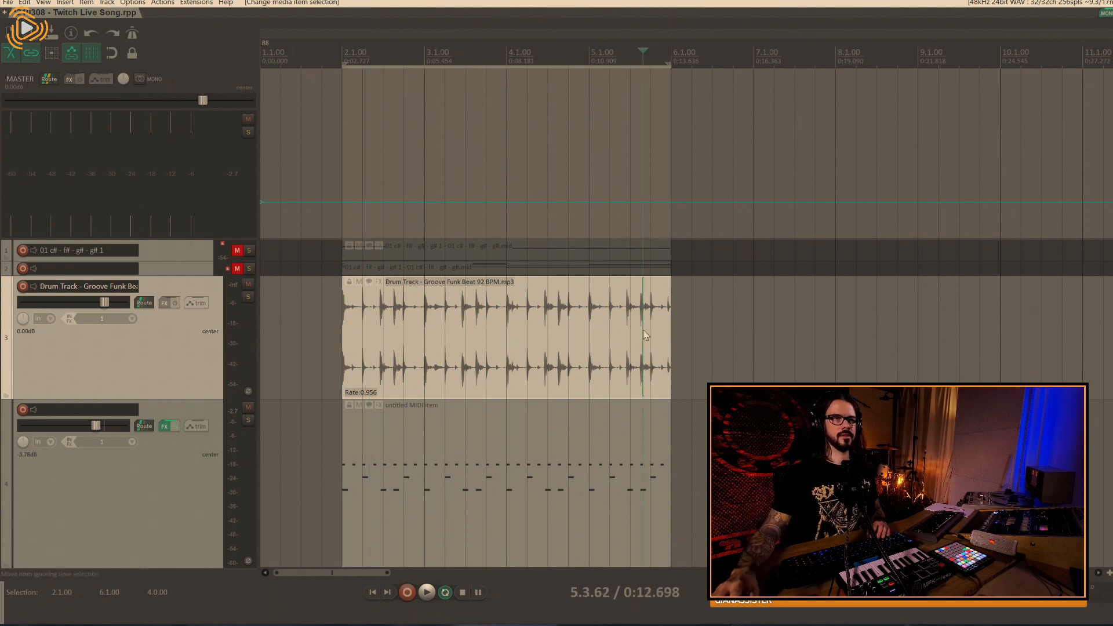
{"action": "left_click", "coordinate": [590, 332]}
{"action": "left_click", "coordinate": [511, 348]}
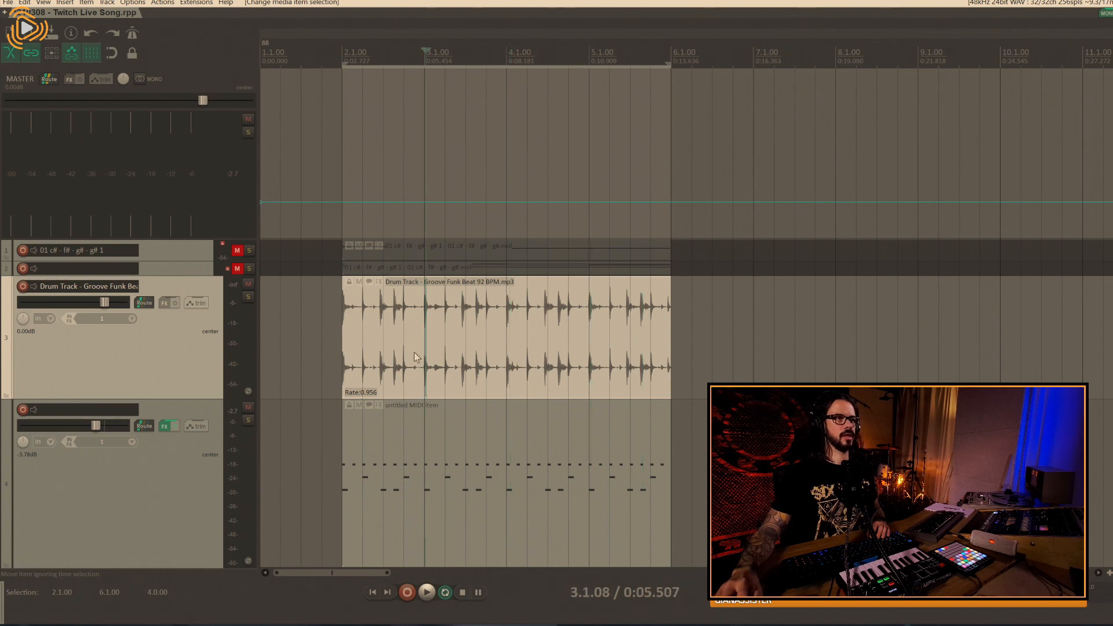
{"action": "double_click", "coordinate": [384, 372]}
Mute the MIDI drum track and play the recorded Groove Funk Beat from just before bar 2.
{"action": "left_click", "coordinate": [248, 408]}
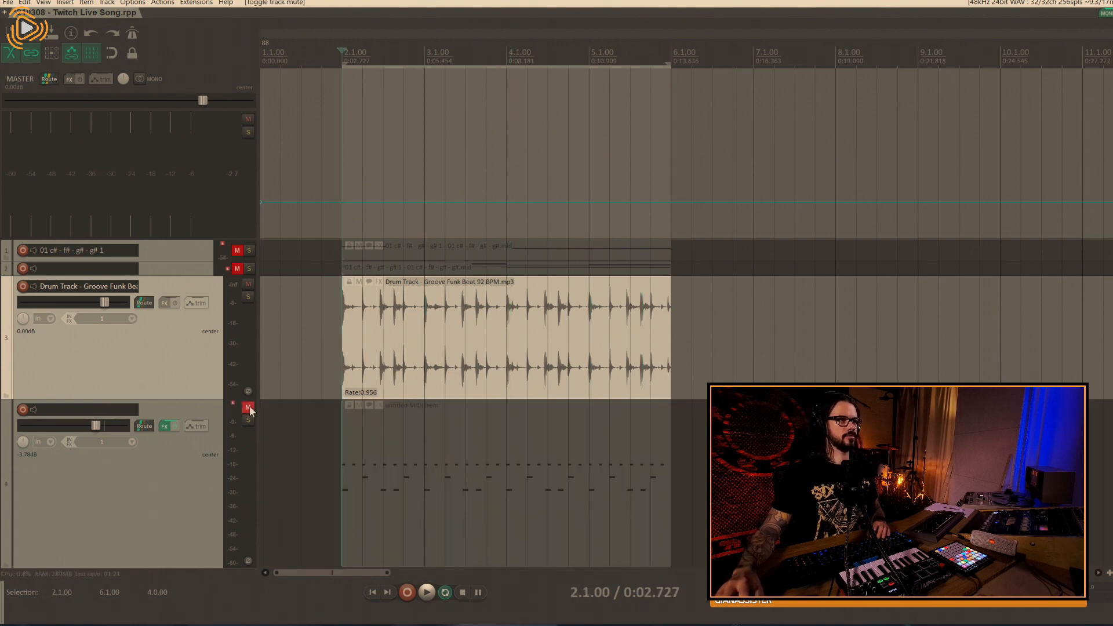
{"action": "left_click", "coordinate": [336, 331]}
{"action": "key", "text": "space"}
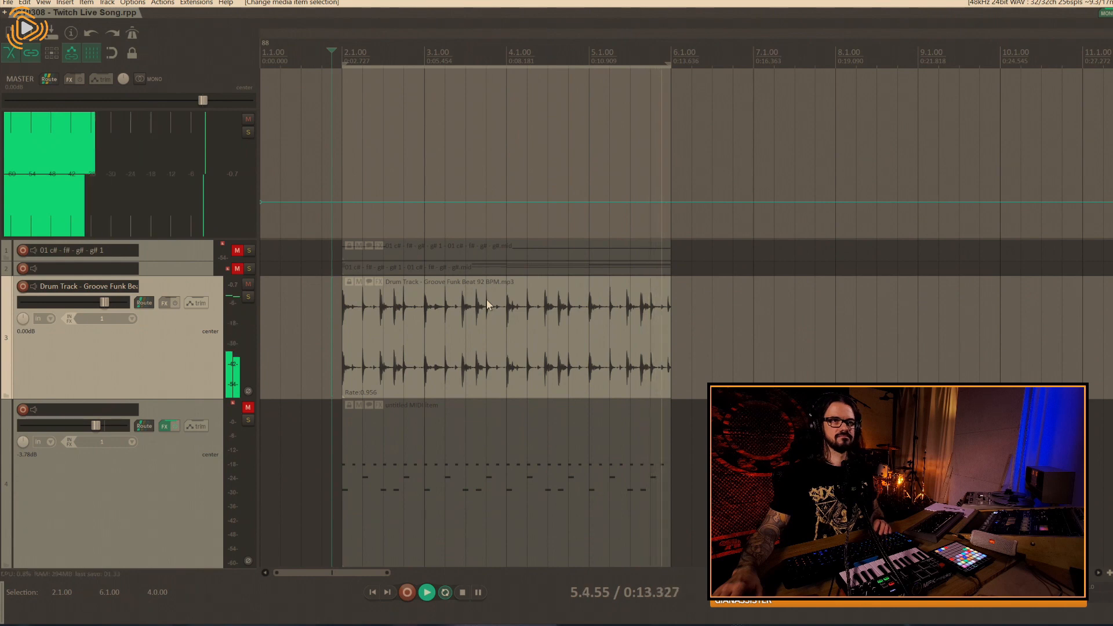
{"action": "key", "text": "space"}
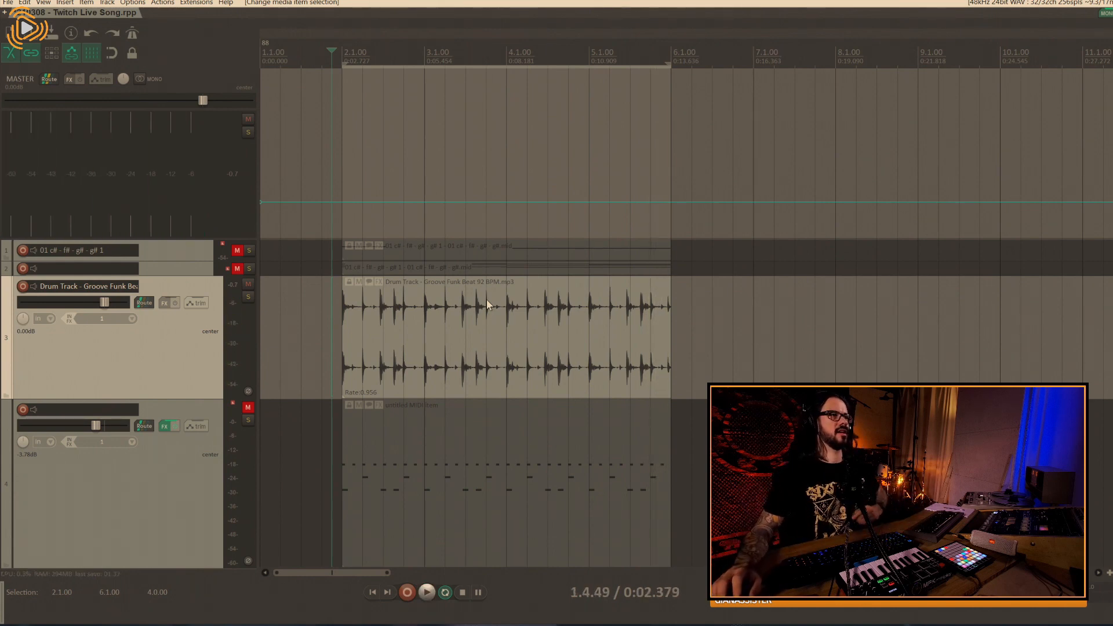
Unmute the MIDI drum track, mute the recorded drum track, and play the MIDI loop from just before bar 3.
{"action": "left_click", "coordinate": [248, 408]}
{"action": "left_click", "coordinate": [248, 284]}
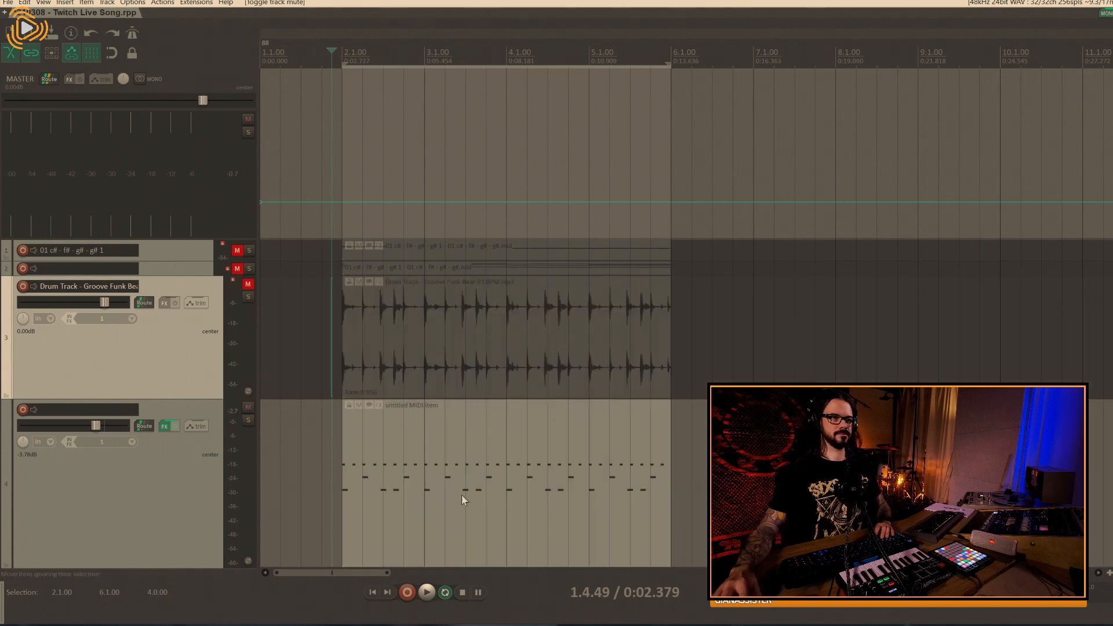
{"action": "left_click", "coordinate": [430, 477]}
{"action": "key", "text": "space"}
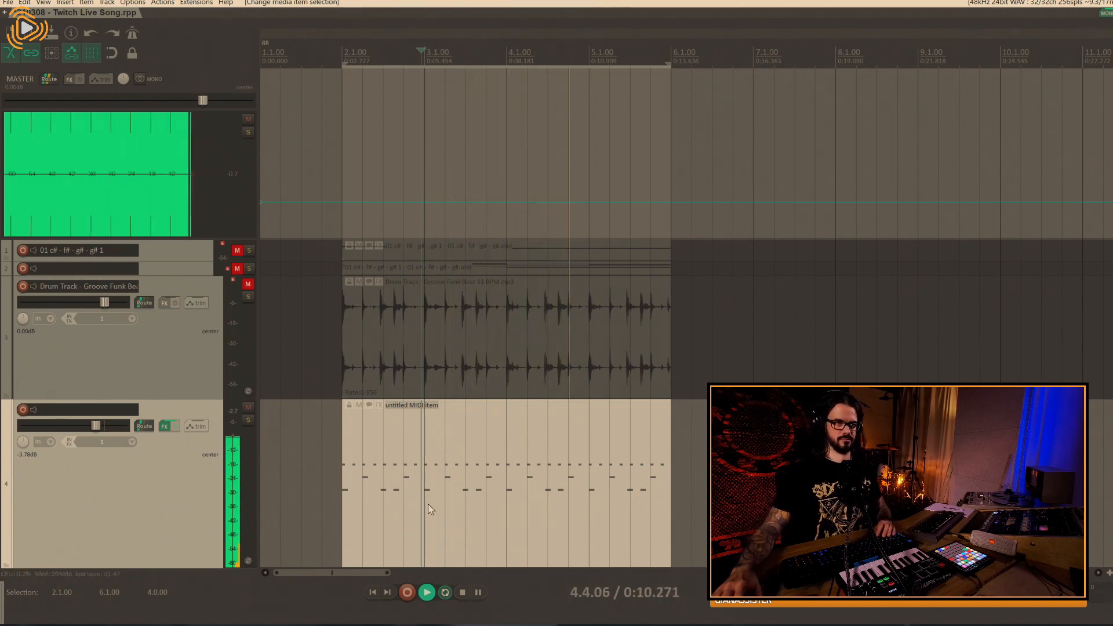
{"action": "key", "text": "space"}
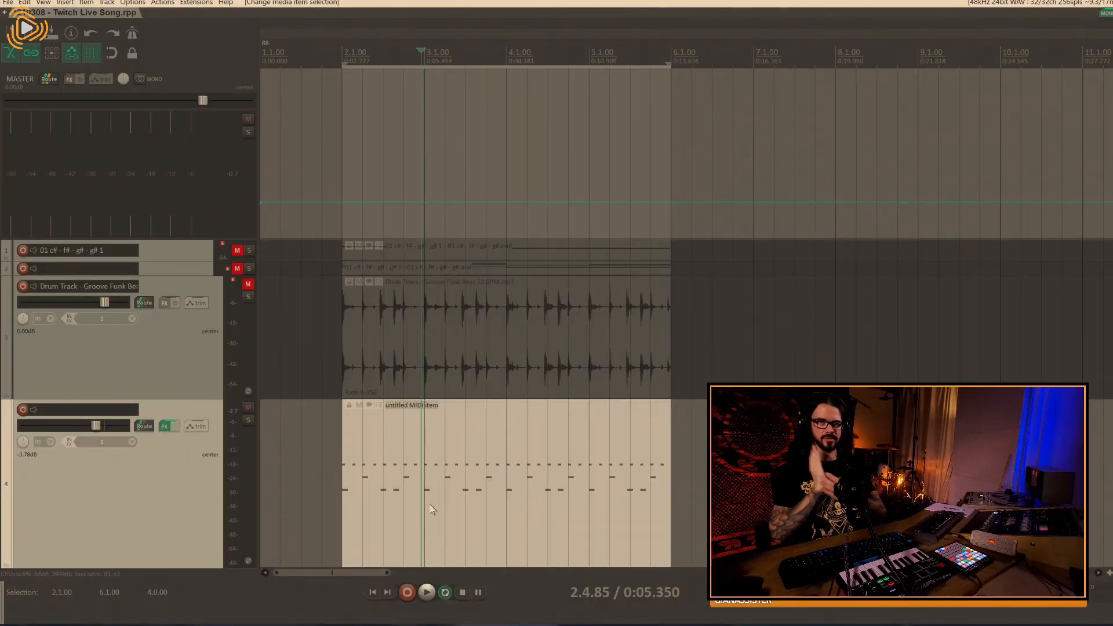
Unmute the recorded drum track, and open the untitled MIDI item in the MIDI editor with its window below the tracks.
{"action": "left_click", "coordinate": [251, 284]}
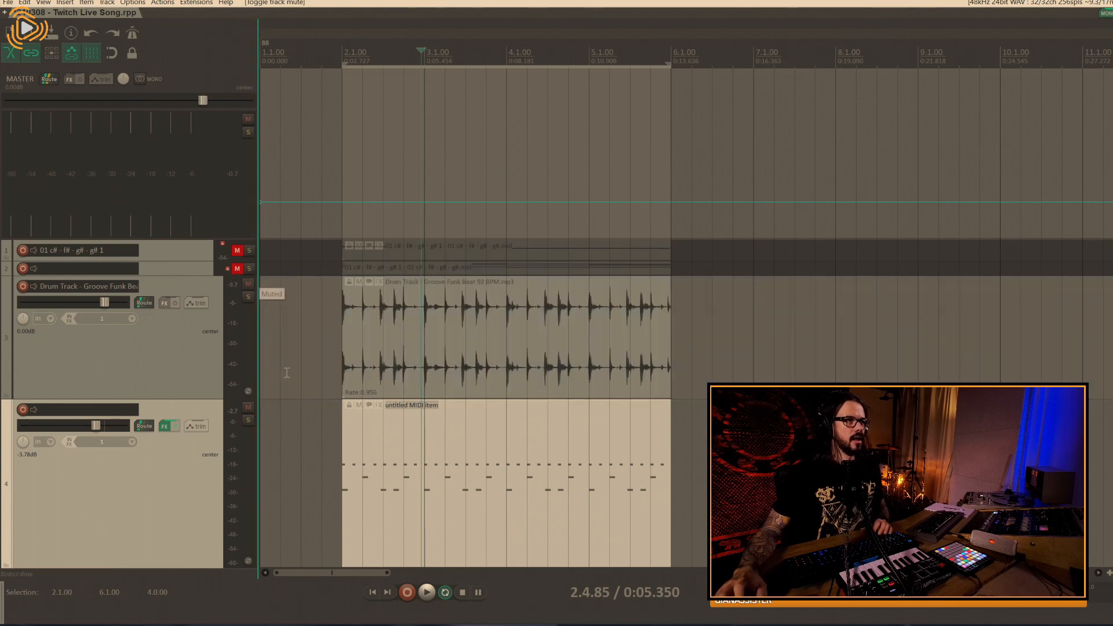
{"action": "scroll", "coordinate": [145, 364], "scroll_direction": "down", "scroll_amount": 1}
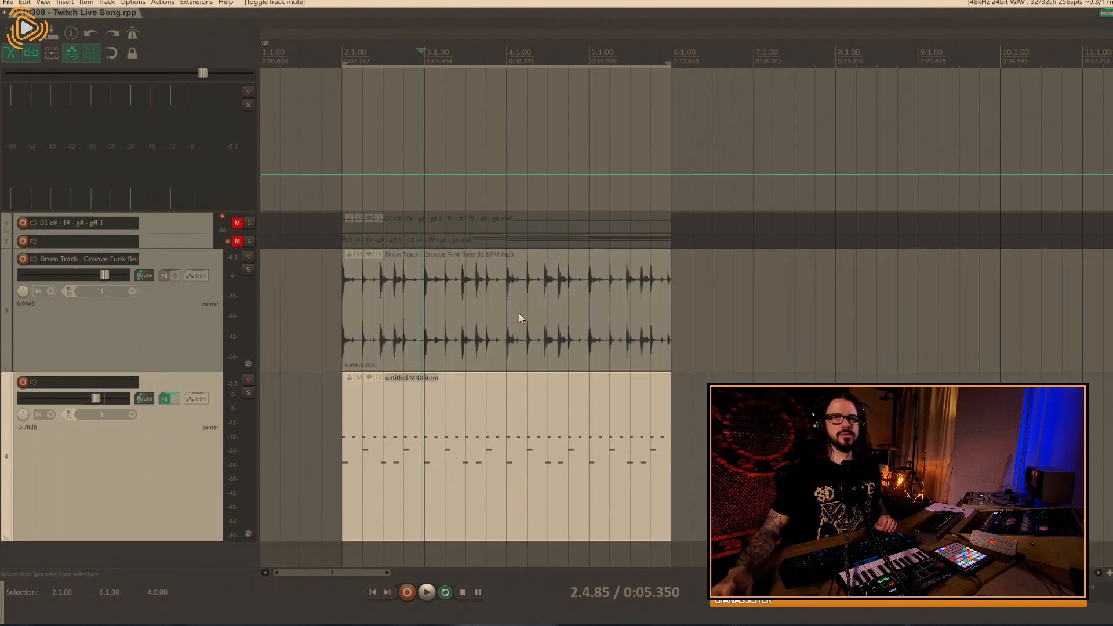
{"action": "scroll", "coordinate": [284, 330], "scroll_direction": "up", "scroll_amount": 4}
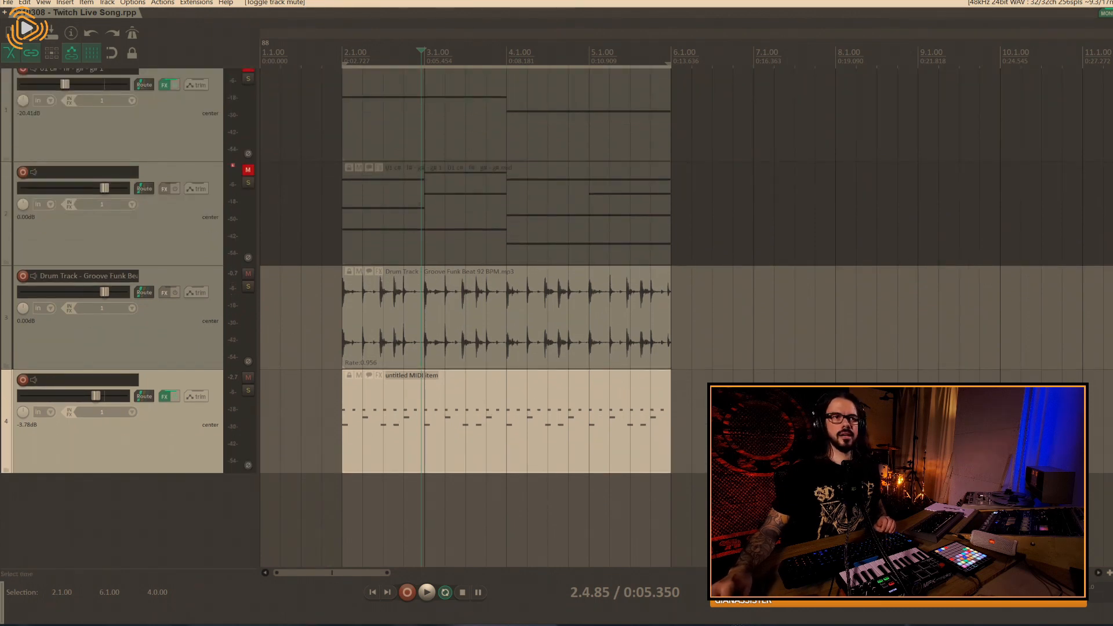
{"action": "scroll", "coordinate": [692, 502], "scroll_direction": "up", "scroll_amount": 3}
{"action": "double_click", "coordinate": [664, 532]}
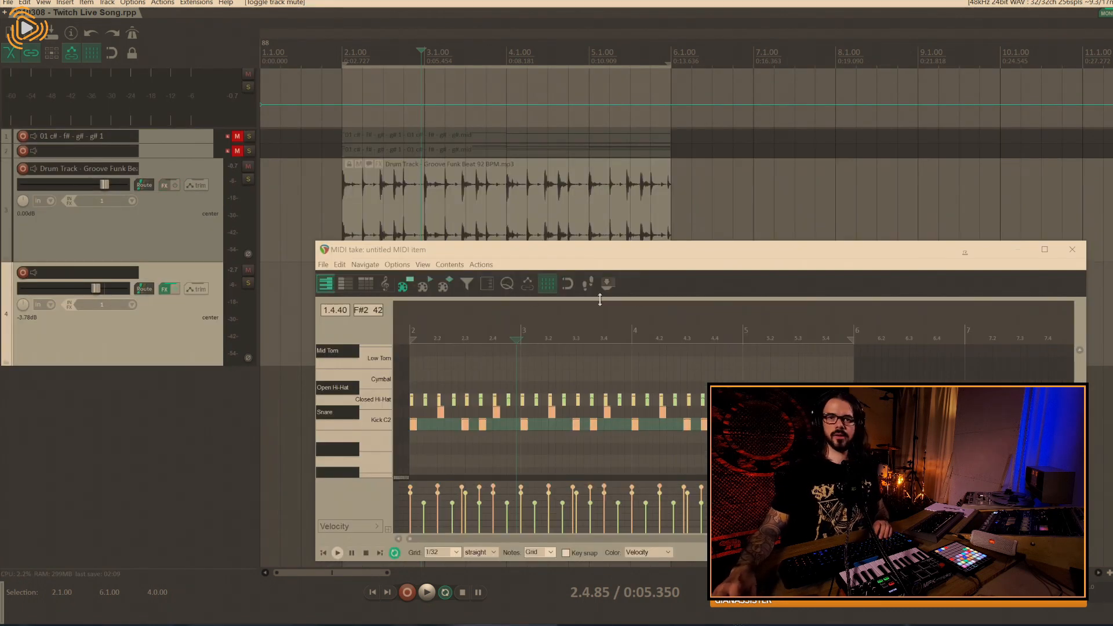
{"action": "left_click_drag", "start_coordinate": [603, 250], "coordinate": [487, 380]}
Compare the MIDI note positions with the recorded drum hits across bars 2 and 3.
{"action": "left_click", "coordinate": [475, 335]}
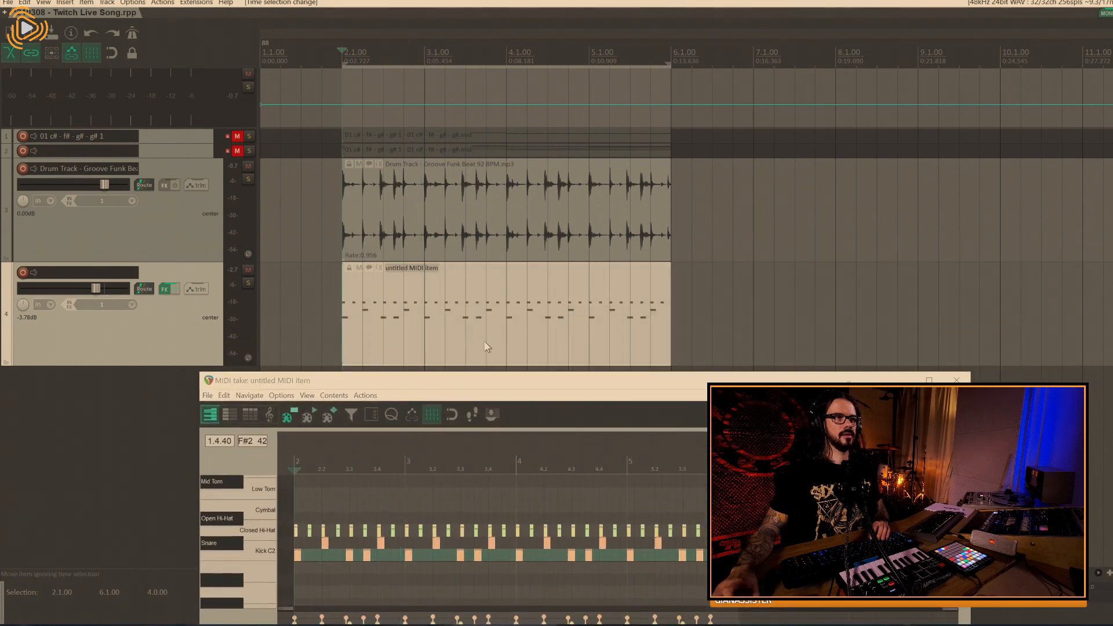
{"action": "scroll", "coordinate": [486, 346], "scroll_direction": "up", "scroll_amount": 5}
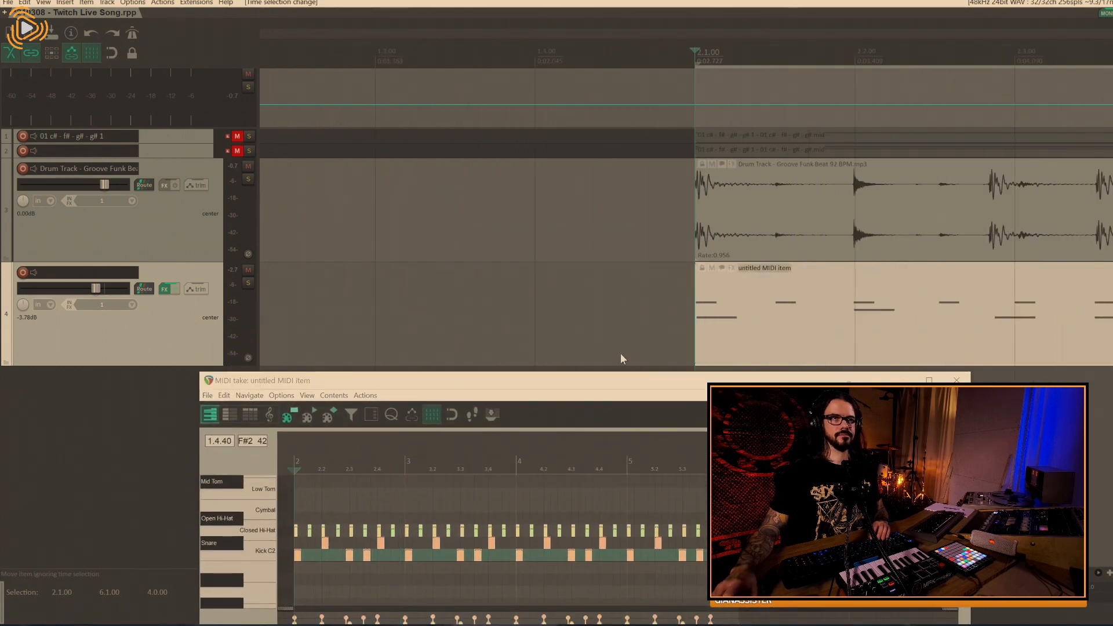
{"action": "scroll", "coordinate": [621, 353], "scroll_direction": "down", "scroll_amount": 3}
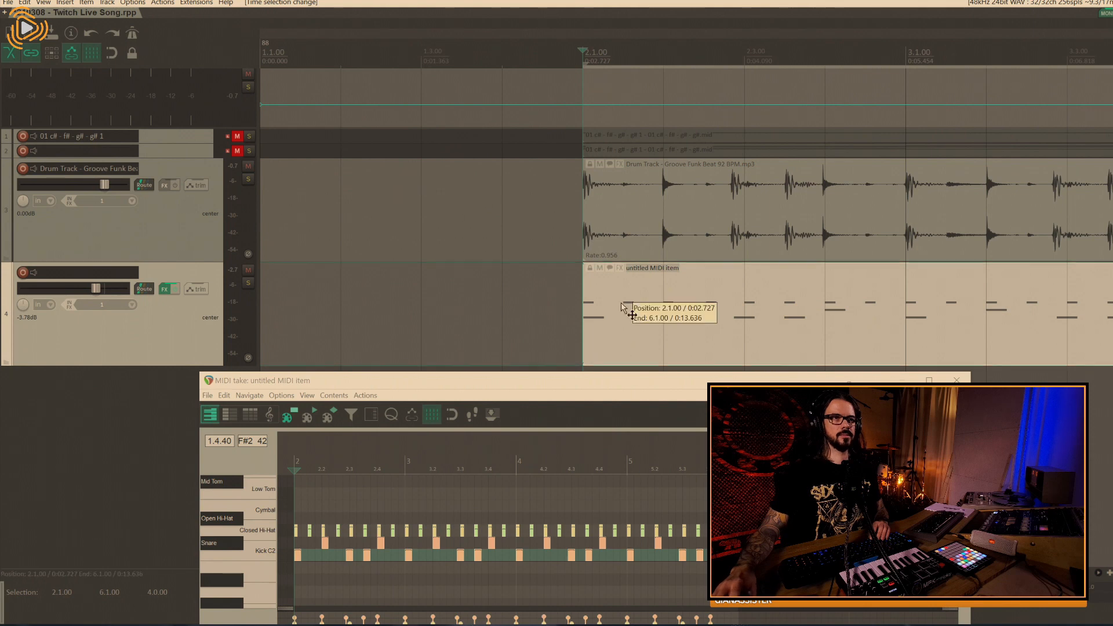
{"action": "scroll", "coordinate": [667, 324], "scroll_direction": "up", "scroll_amount": 4}
{"action": "left_click", "coordinate": [698, 328]}
{"action": "scroll", "coordinate": [698, 328], "scroll_direction": "down", "scroll_amount": 3}
{"action": "scroll", "coordinate": [789, 311], "scroll_direction": "down", "scroll_amount": 3}
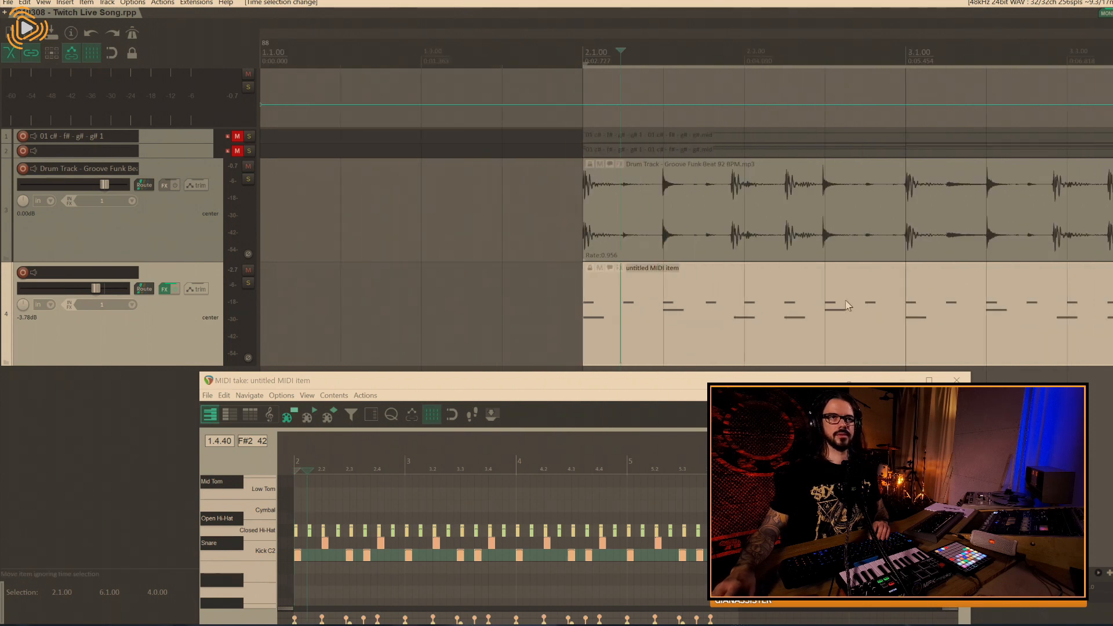
{"action": "scroll", "coordinate": [842, 307], "scroll_direction": "down", "scroll_amount": 3}
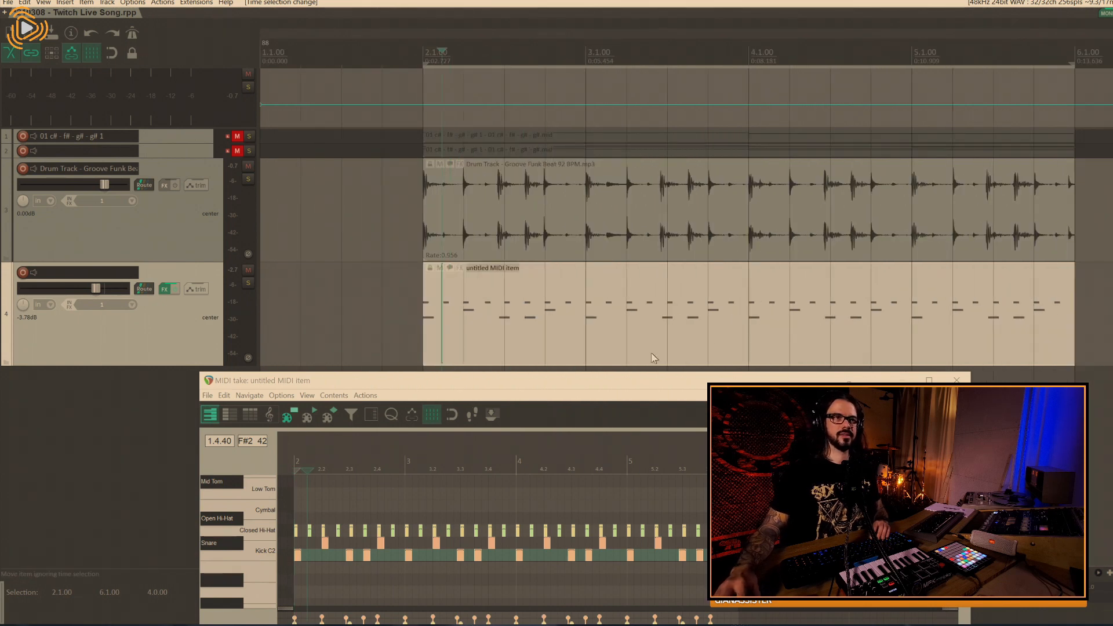
{"action": "left_click", "coordinate": [587, 321]}
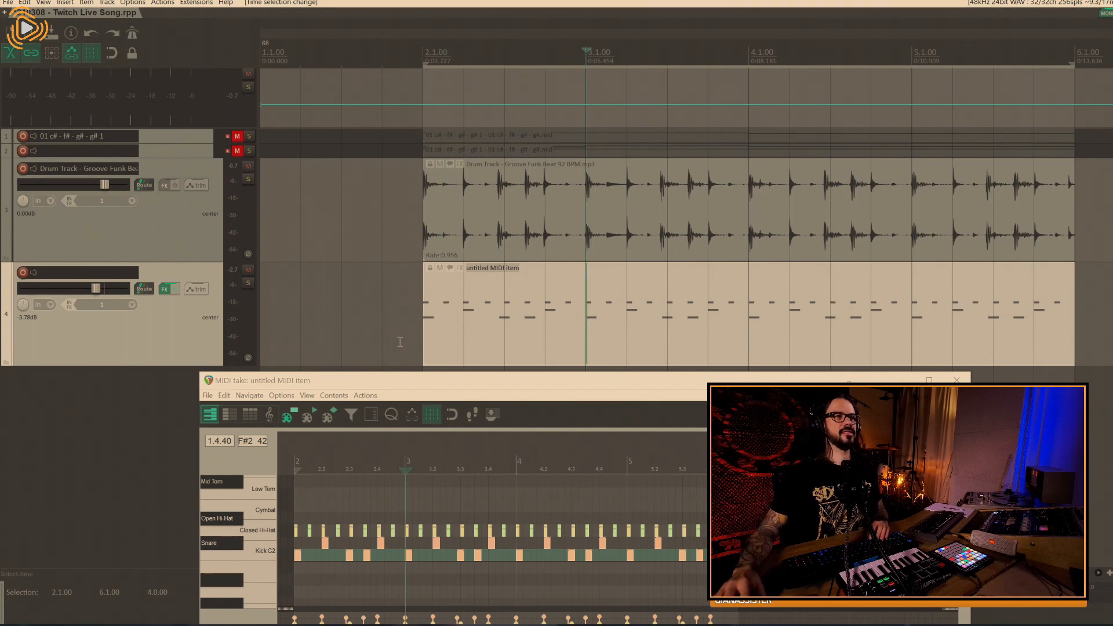
Examine at close range the first recorded drum hit and the first MIDI notes at 2.1.00.
{"action": "left_click", "coordinate": [427, 337]}
{"action": "scroll", "coordinate": [596, 298], "scroll_direction": "up", "scroll_amount": 8}
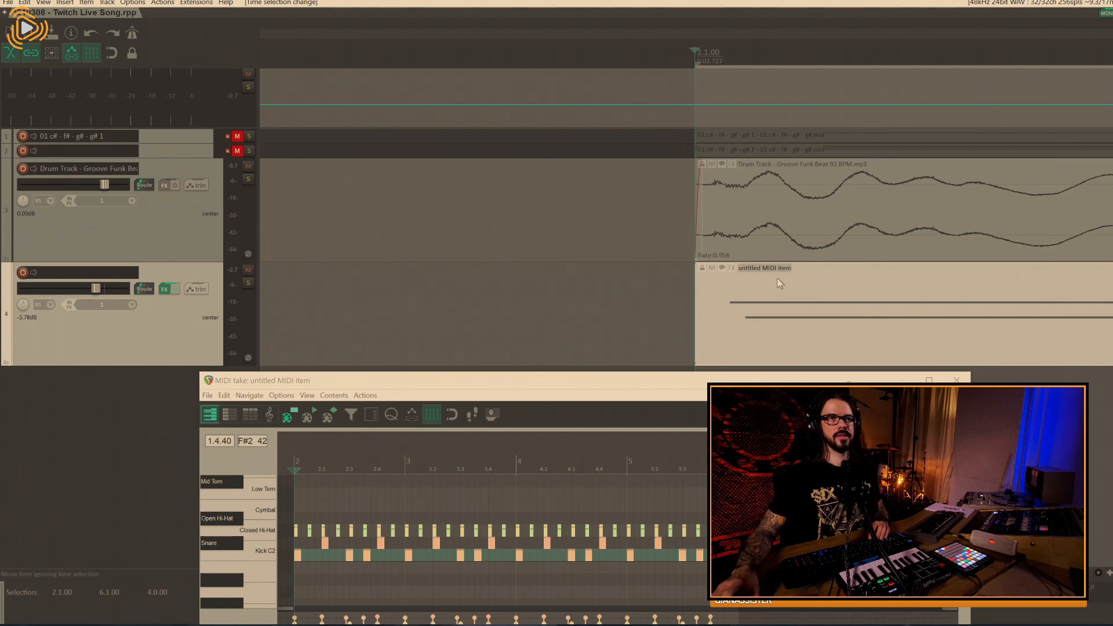
{"action": "scroll", "coordinate": [751, 312], "scroll_direction": "up", "scroll_amount": 2}
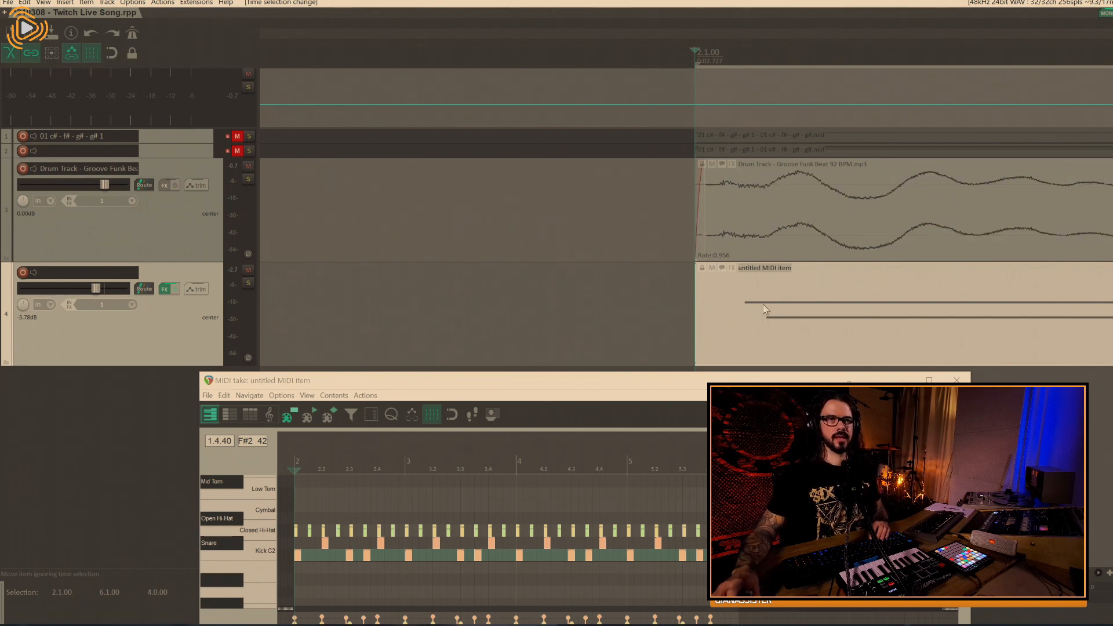
{"action": "scroll", "coordinate": [741, 305], "scroll_direction": "down", "scroll_amount": 4}
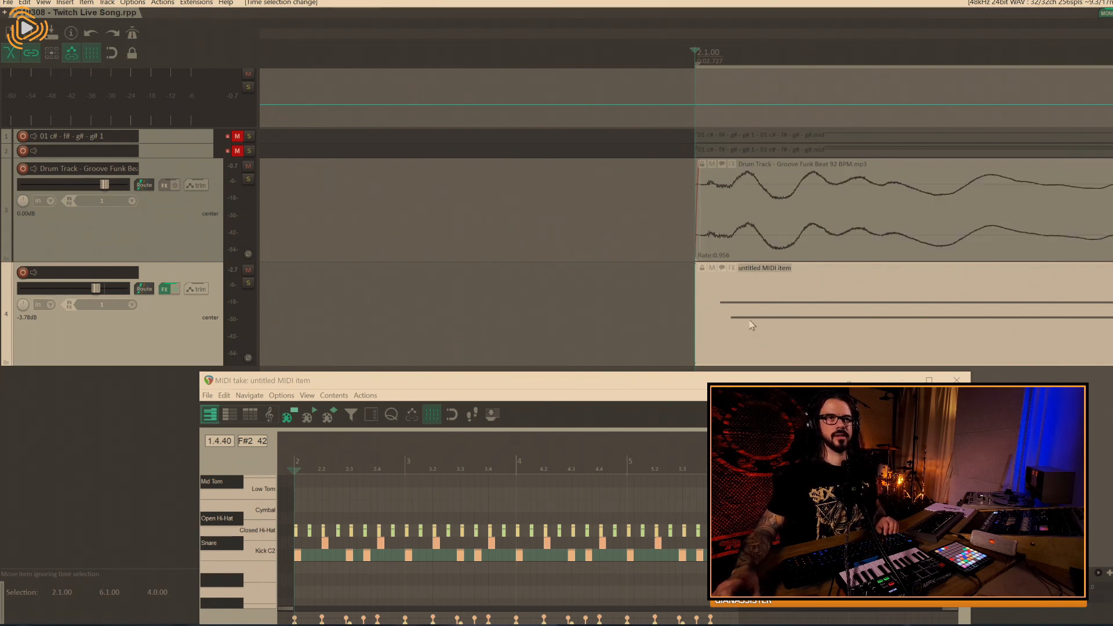
{"action": "left_click", "coordinate": [722, 236]}
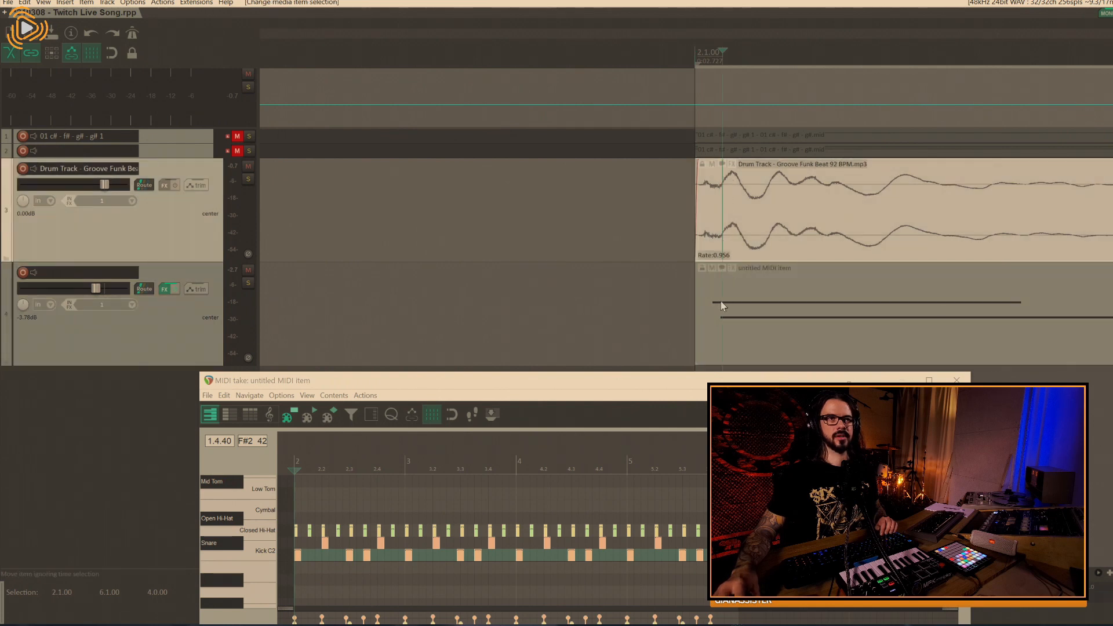
Shift the first kick and closed hi-hat notes slightly later, bringing the kick closer to the edit cursor on the recorded kick's onset.
{"action": "left_click", "coordinate": [723, 325]}
{"action": "scroll", "coordinate": [810, 331], "scroll_direction": "up", "scroll_amount": 4}
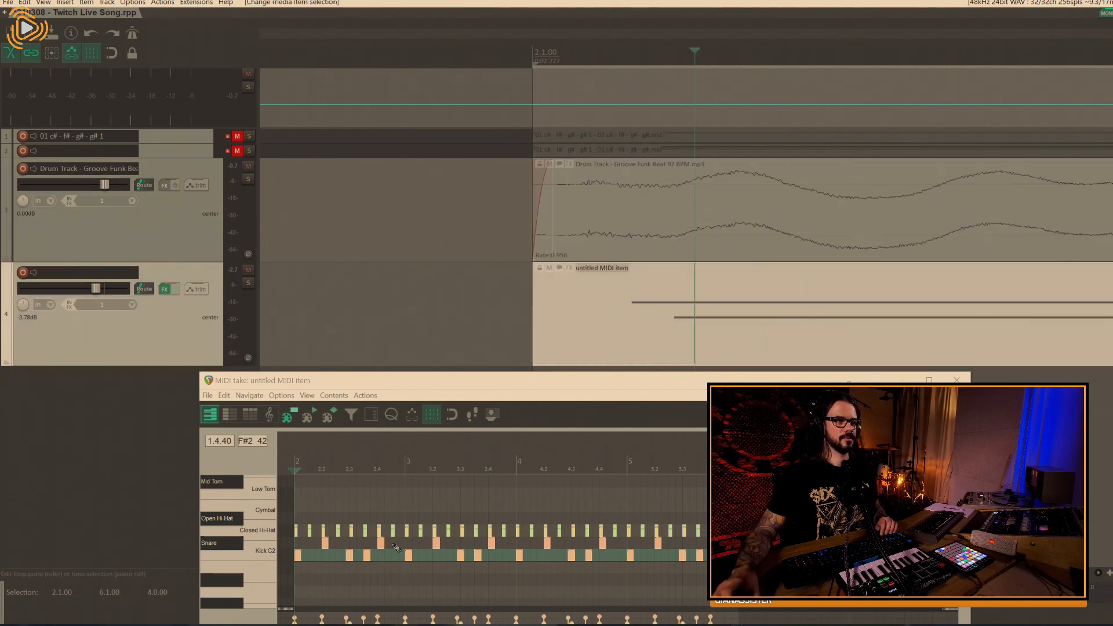
{"action": "left_click_drag", "start_coordinate": [400, 381], "coordinate": [628, 374]}
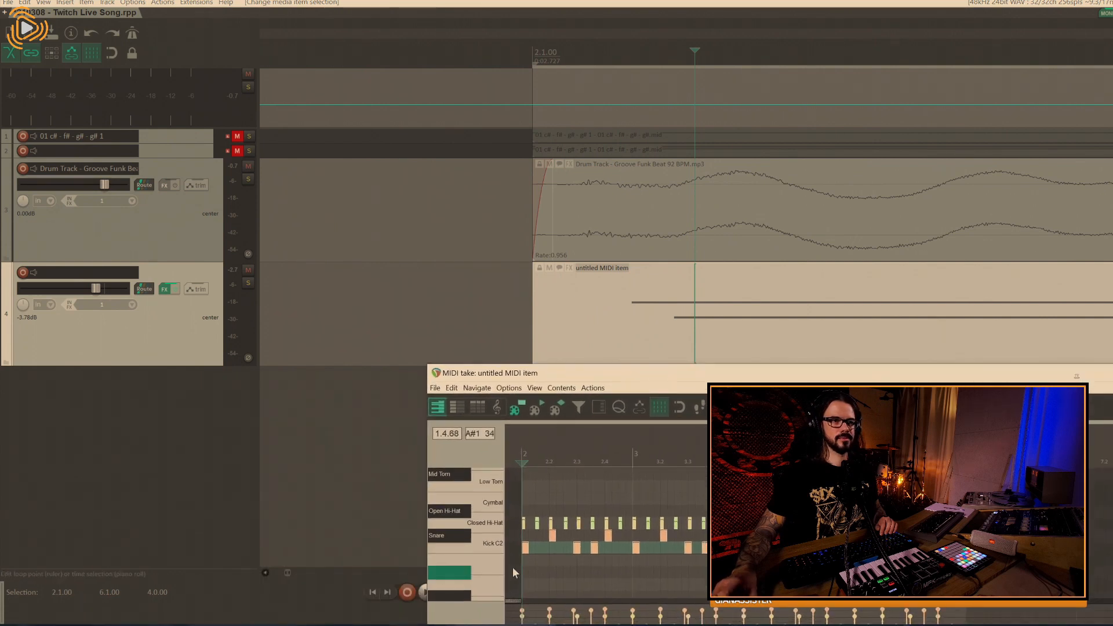
{"action": "scroll", "coordinate": [597, 551], "scroll_direction": "up", "scroll_amount": 10}
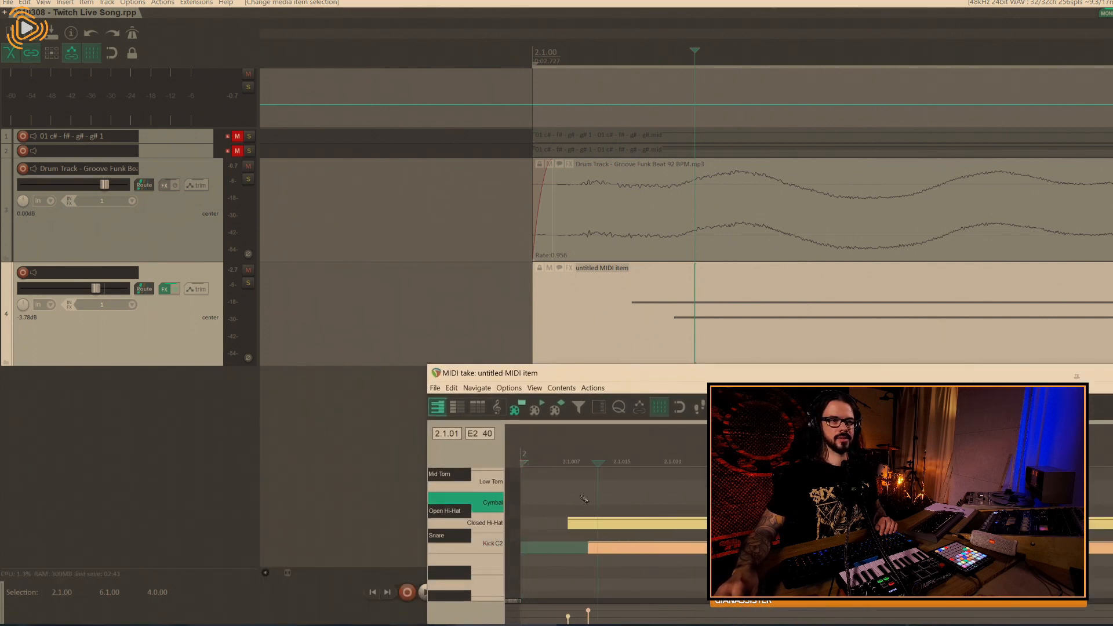
{"action": "left_click", "coordinate": [619, 551]}
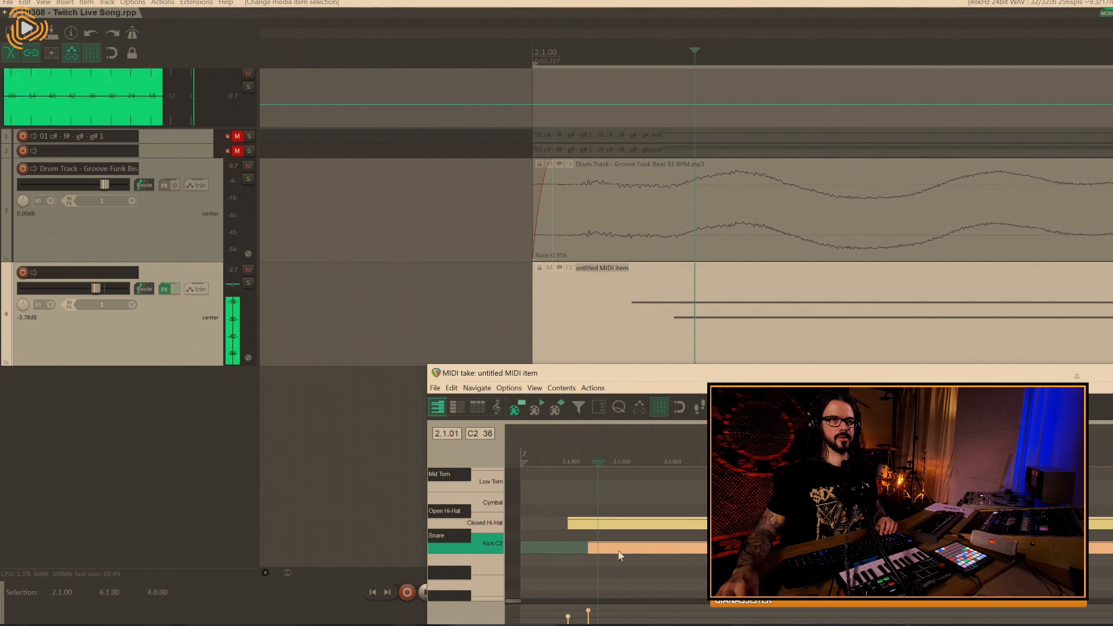
{"action": "left_click_drag", "start_coordinate": [620, 552], "coordinate": [625, 551]}
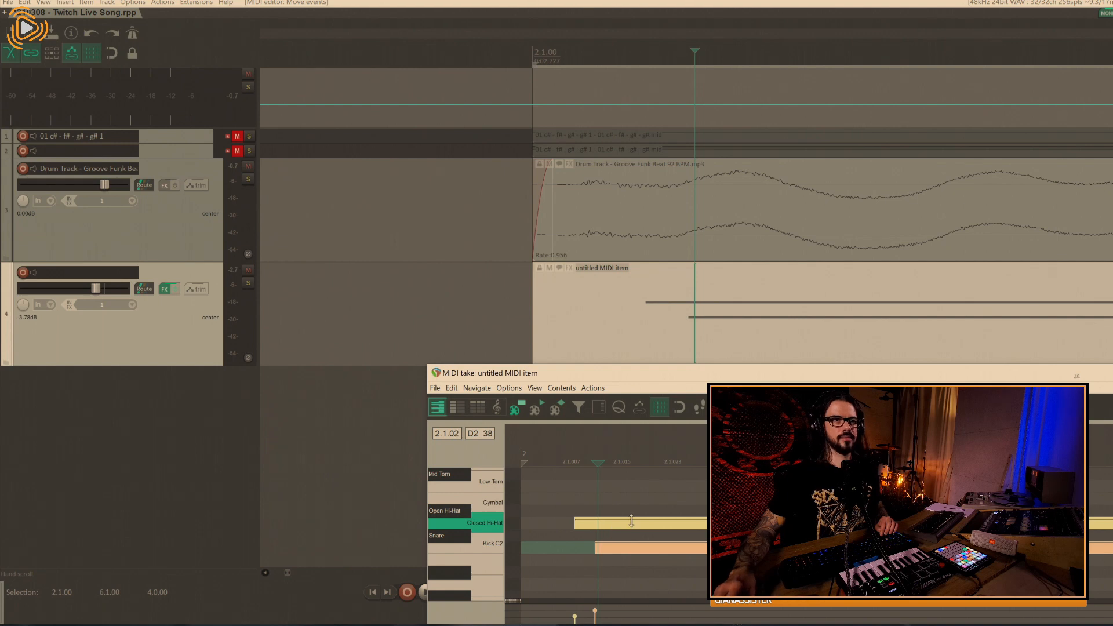
Select all the notes of the untitled MIDI item in the MIDI editor.
{"action": "scroll", "coordinate": [609, 529], "scroll_direction": "down", "scroll_amount": 3}
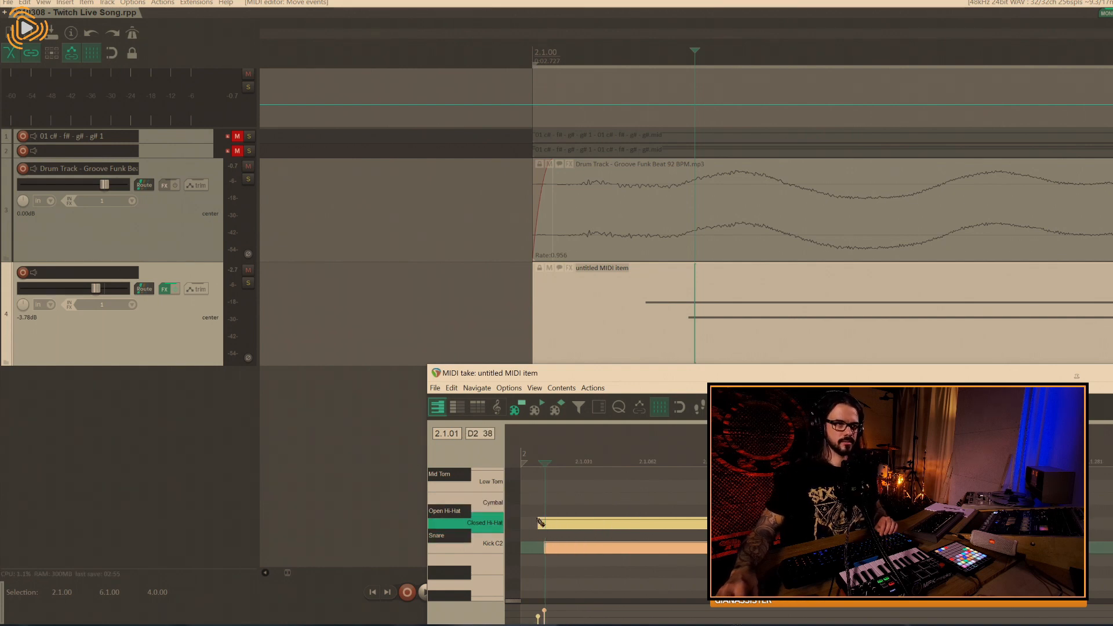
{"action": "scroll", "coordinate": [539, 526], "scroll_direction": "down", "scroll_amount": 4}
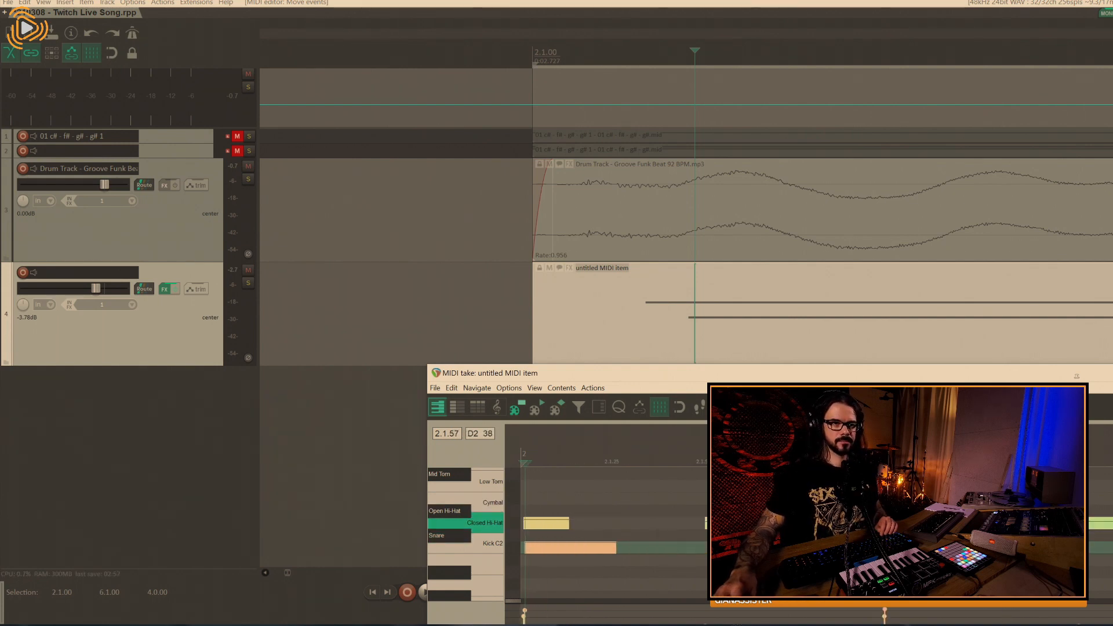
{"action": "key", "text": "ctrl+a"}
{"action": "scroll", "coordinate": [716, 535], "scroll_direction": "up", "scroll_amount": 4}
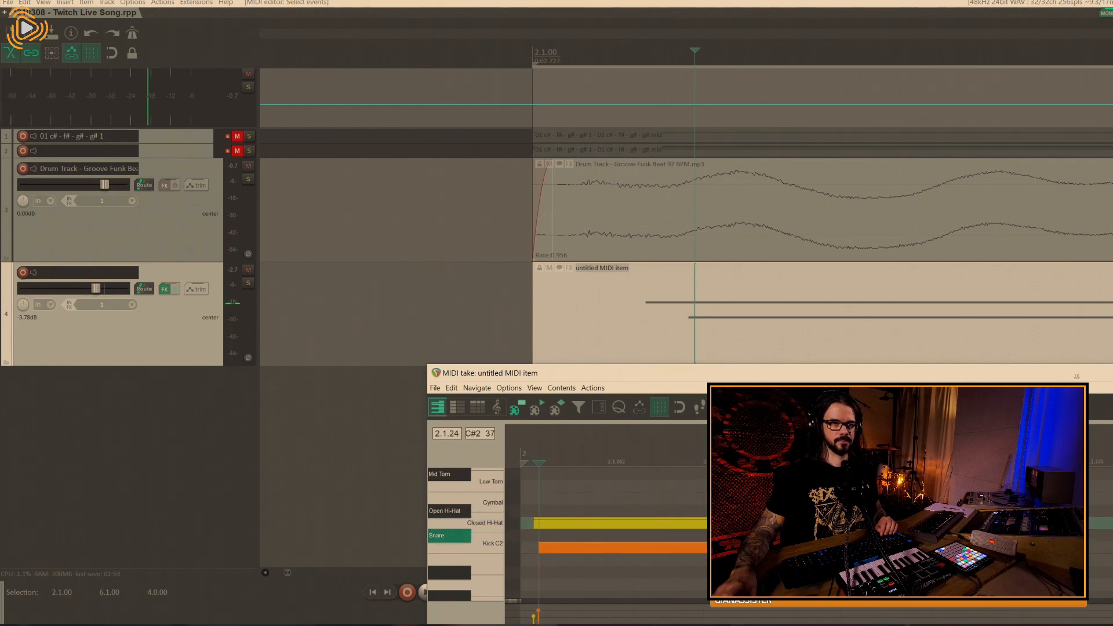
{"action": "scroll", "coordinate": [714, 531], "scroll_direction": "down", "scroll_amount": 4}
{"action": "scroll", "coordinate": [738, 234], "scroll_direction": "down", "scroll_amount": 5}
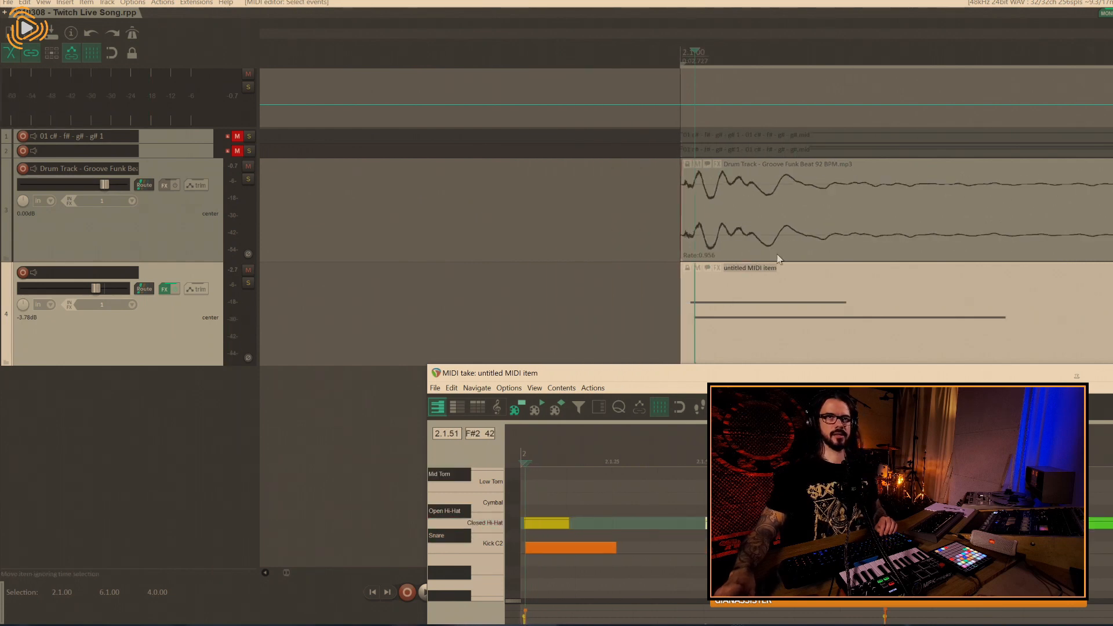
Solo the recorded drum track and listen to its soft hit between 2.1.00 and 2.2.00.
{"action": "left_click", "coordinate": [916, 237]}
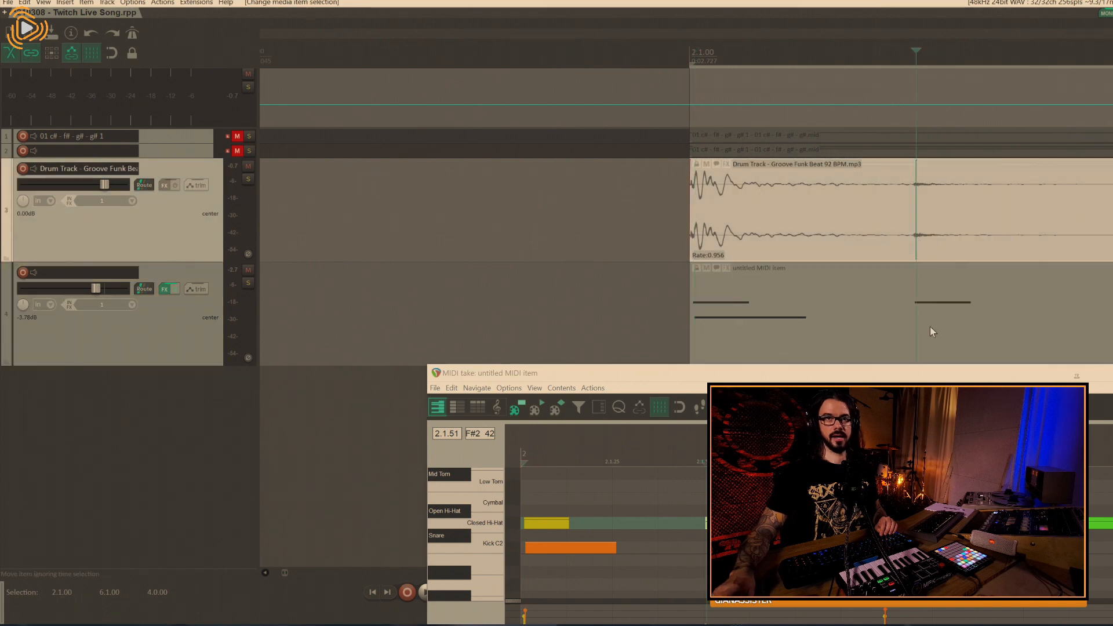
{"action": "scroll", "coordinate": [806, 313], "scroll_direction": "up", "scroll_amount": 5}
{"action": "left_click", "coordinate": [677, 242]}
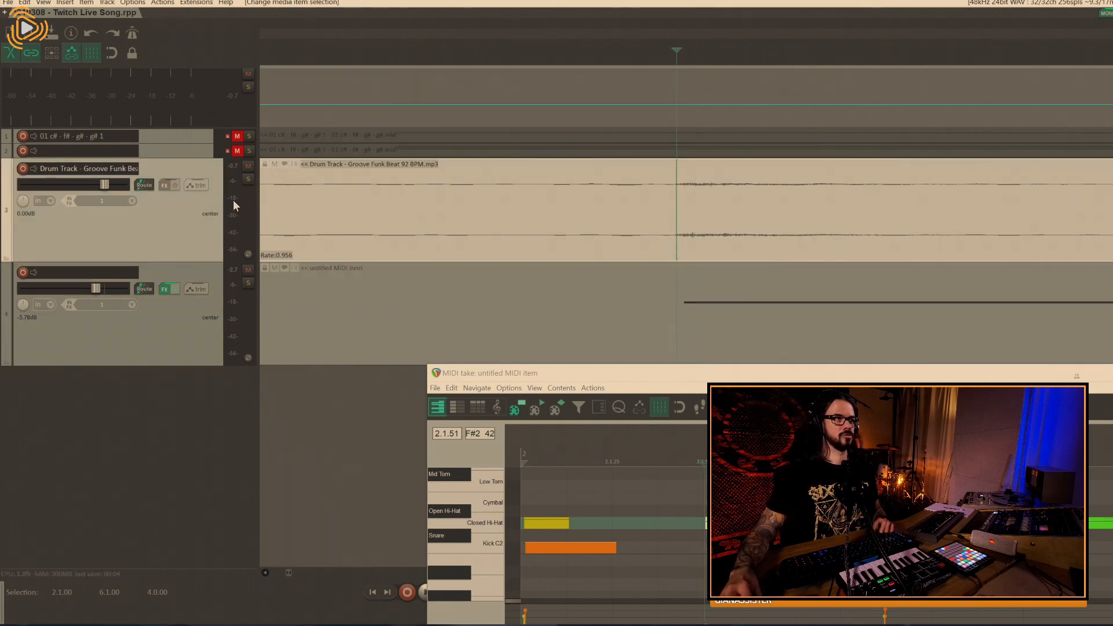
{"action": "left_click", "coordinate": [248, 180]}
{"action": "key", "text": "space"}
{"action": "left_click", "coordinate": [560, 207]}
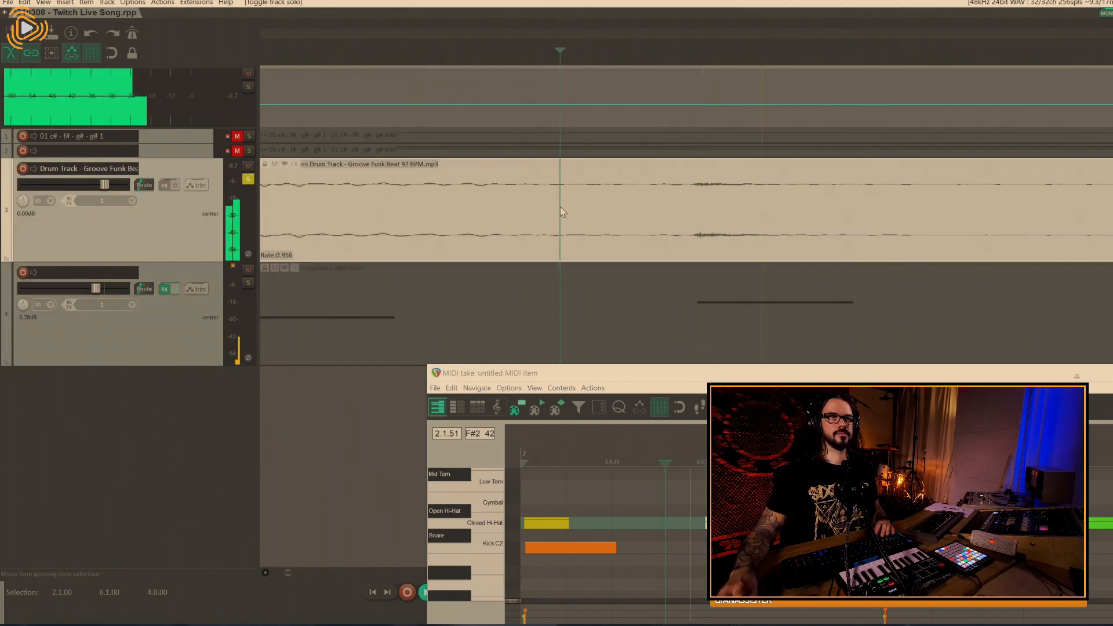
{"action": "scroll", "coordinate": [696, 234], "scroll_direction": "down", "scroll_amount": 5}
{"action": "left_click", "coordinate": [825, 203]}
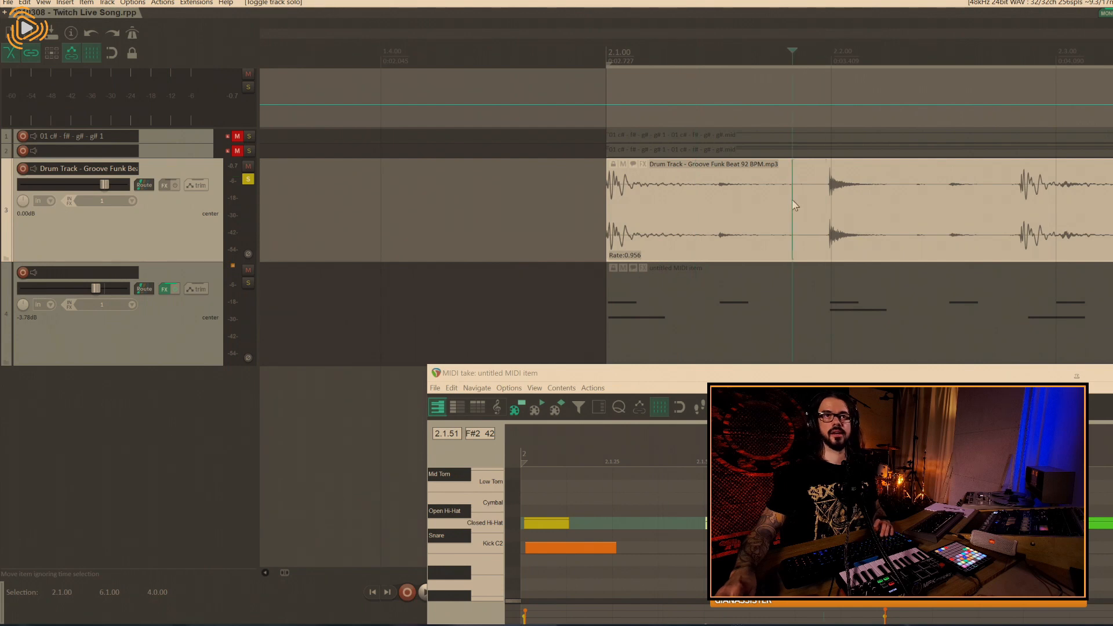
{"action": "key", "text": "space"}
{"action": "key", "text": "space"}
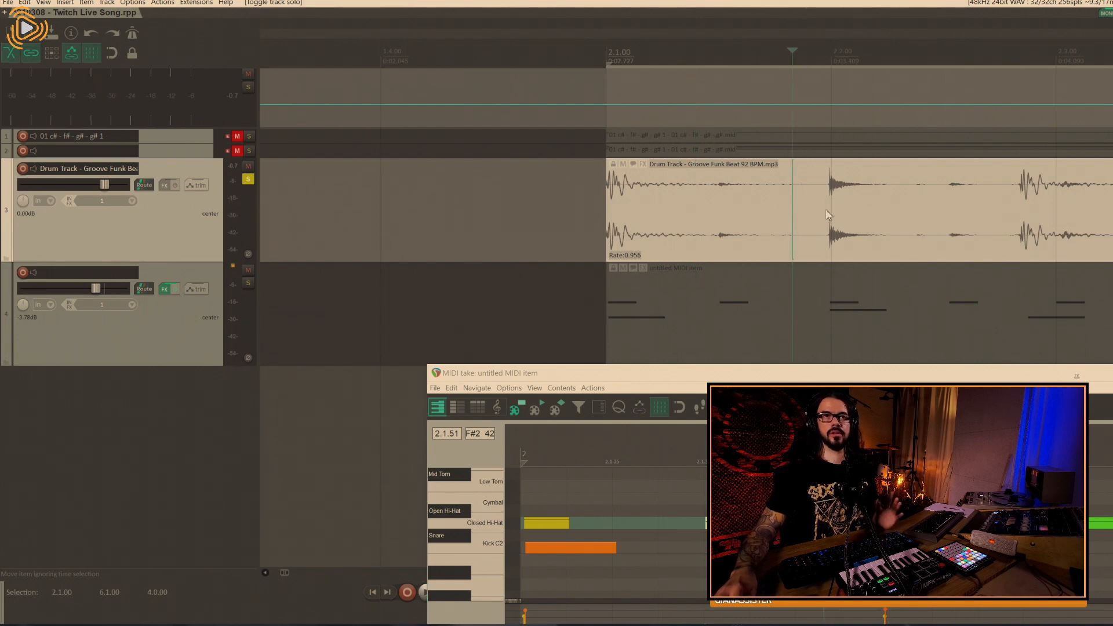
Compare the recorded drum hits at 2.1.00 and 2.2.00 with the grid and the MIDI notes at close range.
{"action": "left_click", "coordinate": [613, 194]}
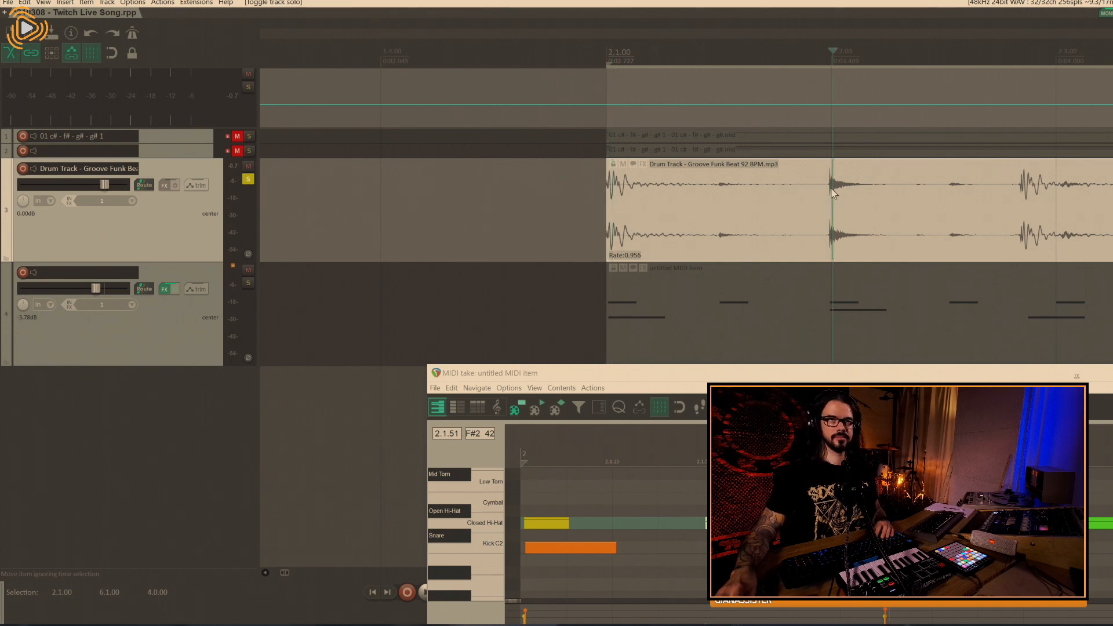
{"action": "scroll", "coordinate": [670, 237], "scroll_direction": "up", "scroll_amount": 3}
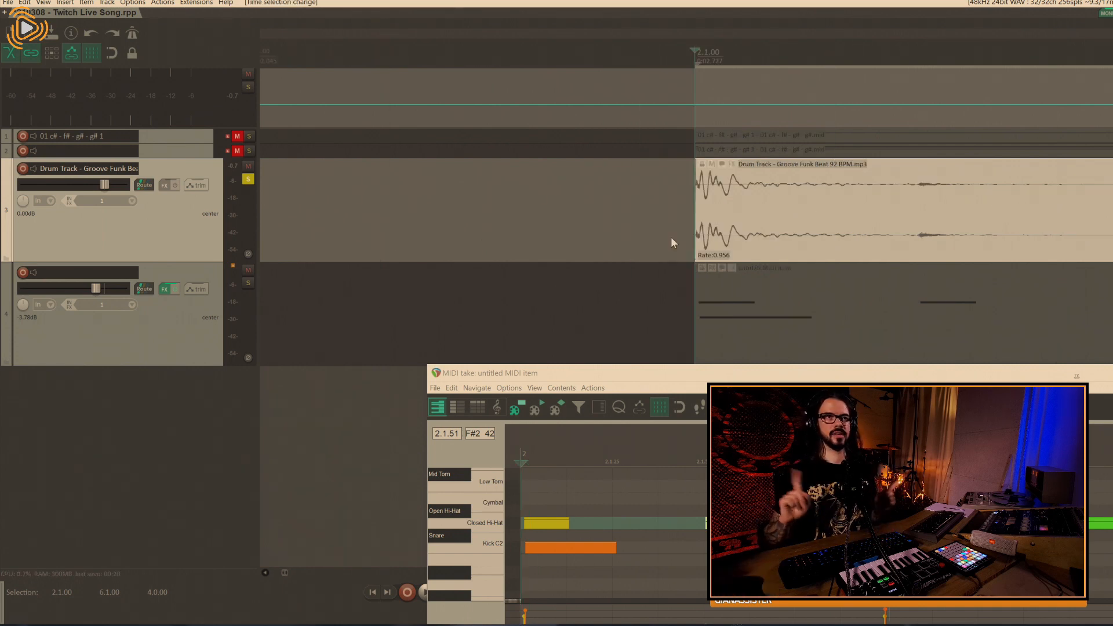
{"action": "scroll", "coordinate": [718, 239], "scroll_direction": "up", "scroll_amount": 5}
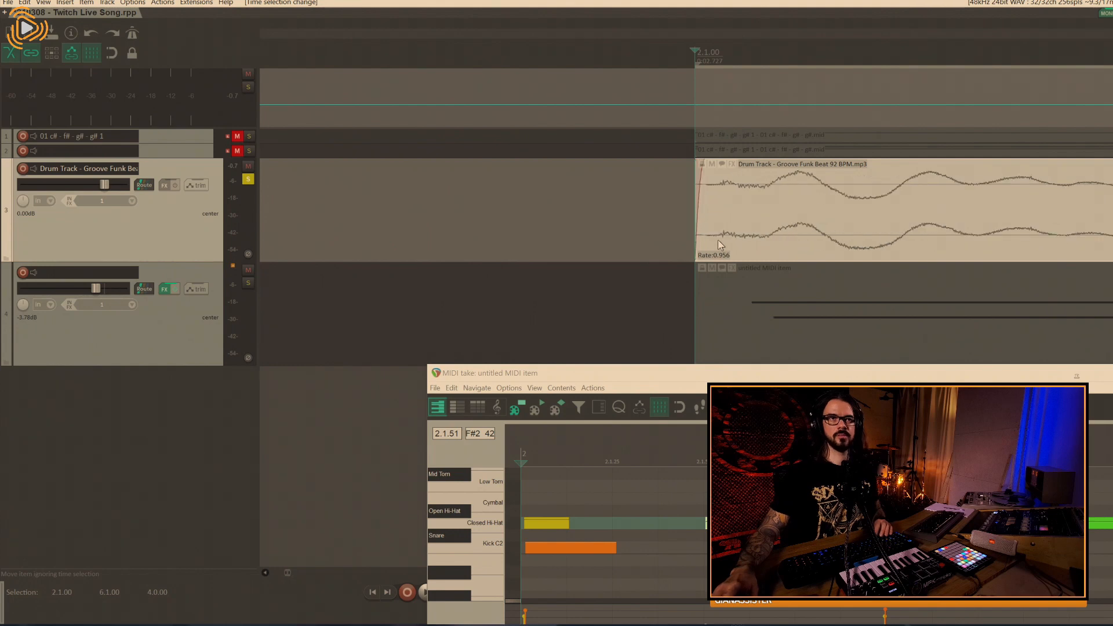
{"action": "scroll", "coordinate": [718, 239], "scroll_direction": "down", "scroll_amount": 8}
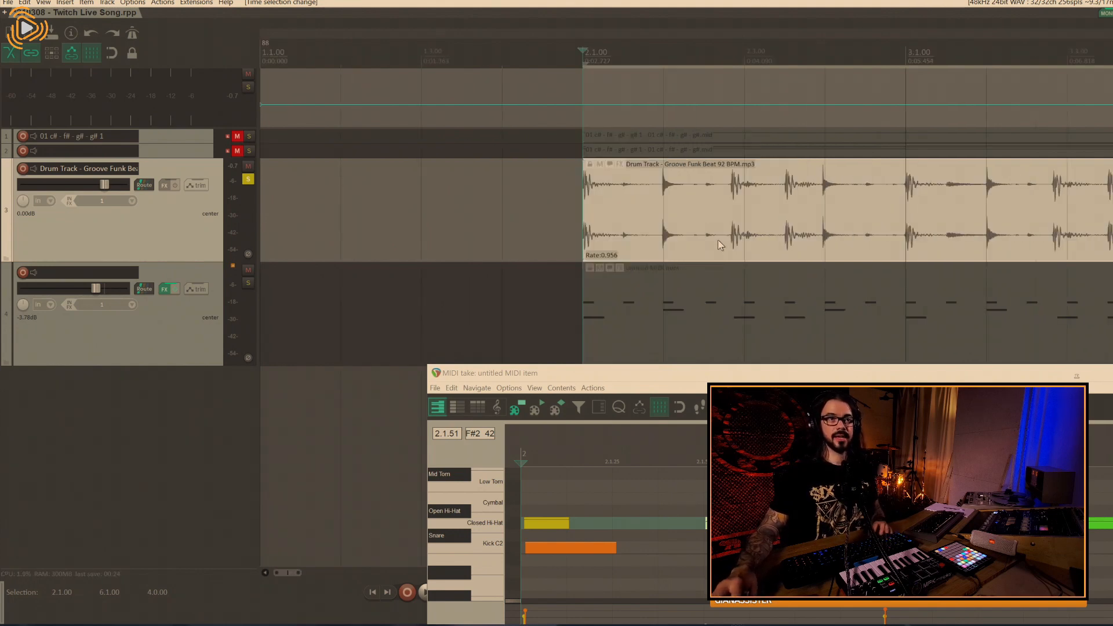
{"action": "left_click", "coordinate": [664, 251]}
{"action": "scroll", "coordinate": [664, 251], "scroll_direction": "up", "scroll_amount": 8}
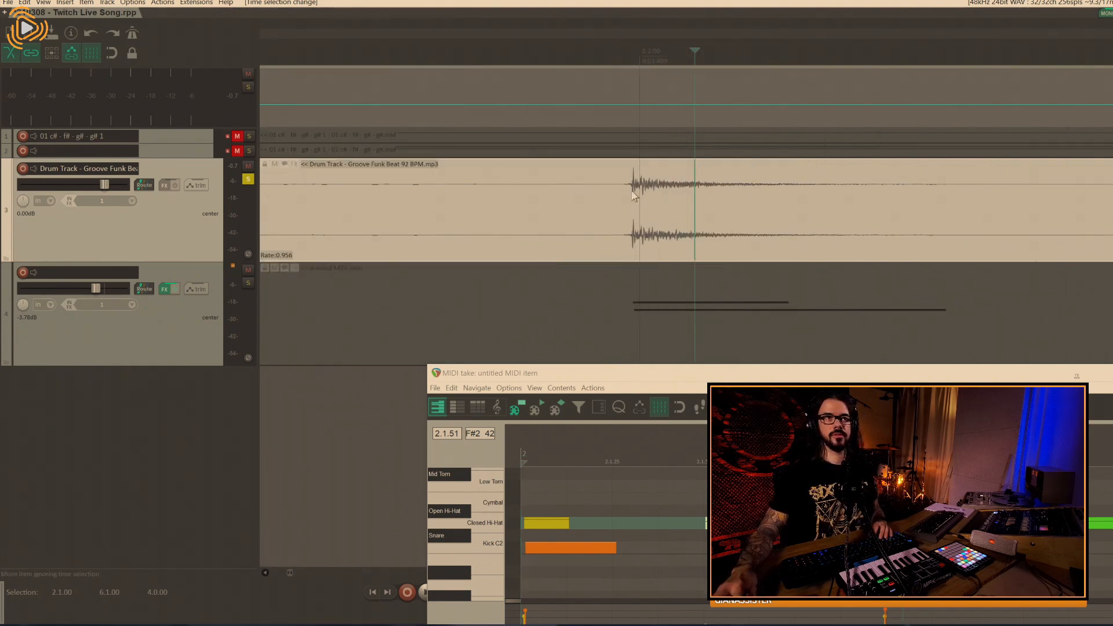